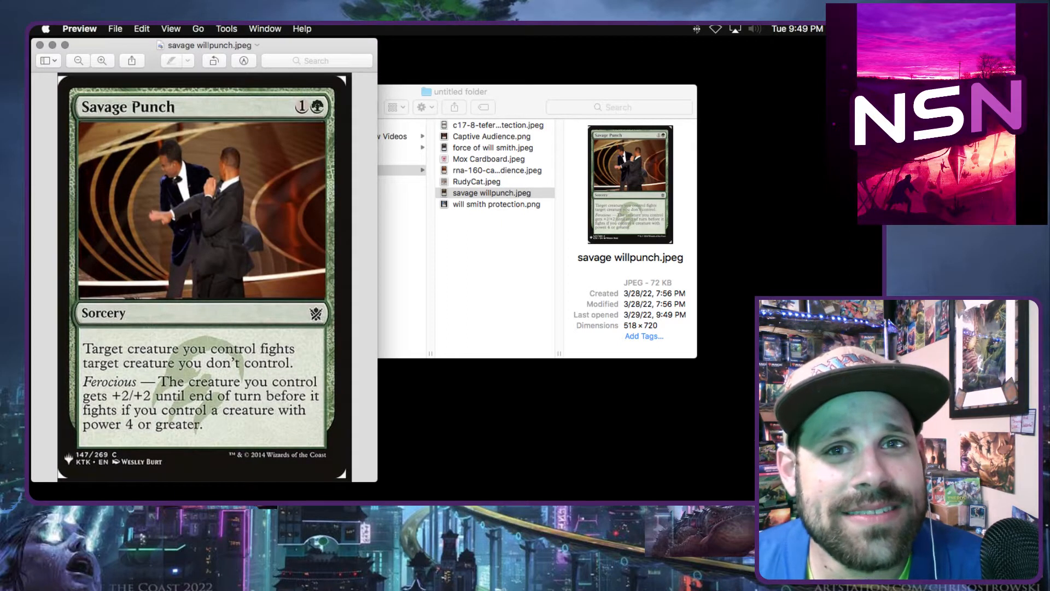
Step: View "force of will smith.jpeg", "rna-160-captive-audience.jpeg" and "Captive Audience.png" from the untitled folder in Preview
{"action": "key", "text": "super+Tab"}
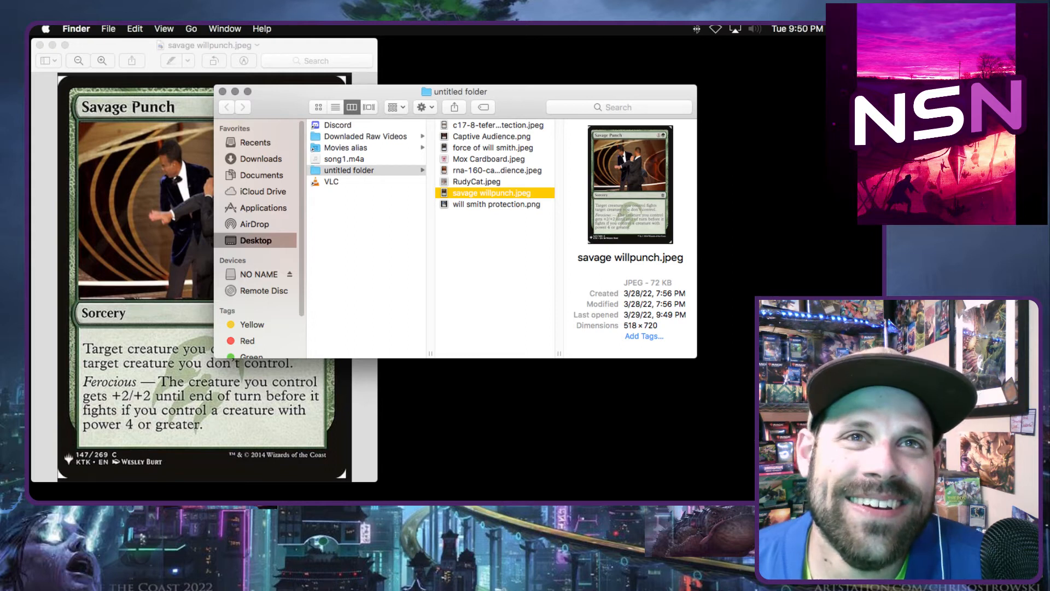
{"action": "key", "text": "f"}
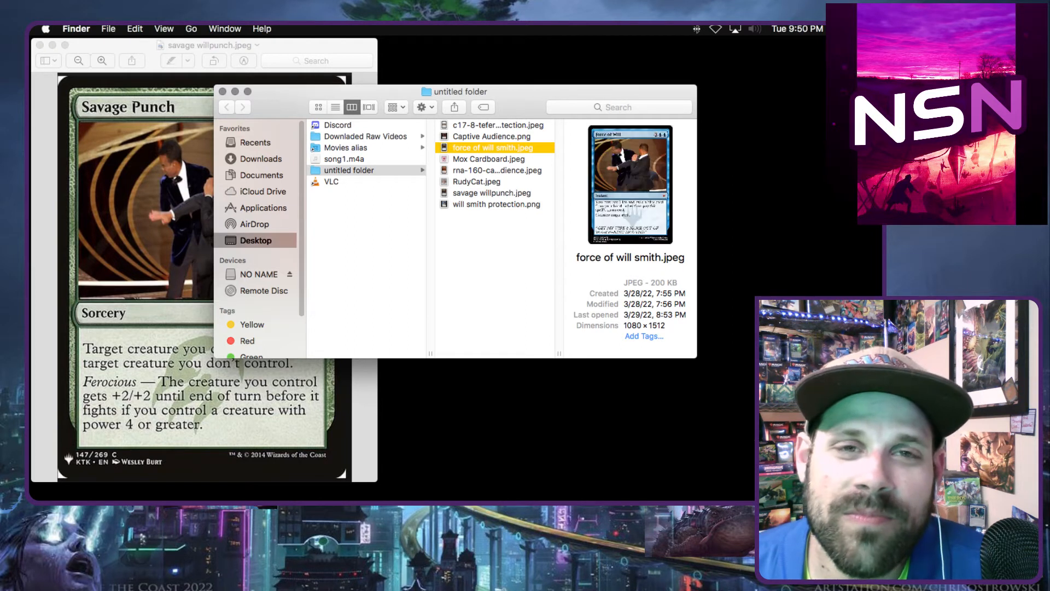
{"action": "key", "text": "super+o"}
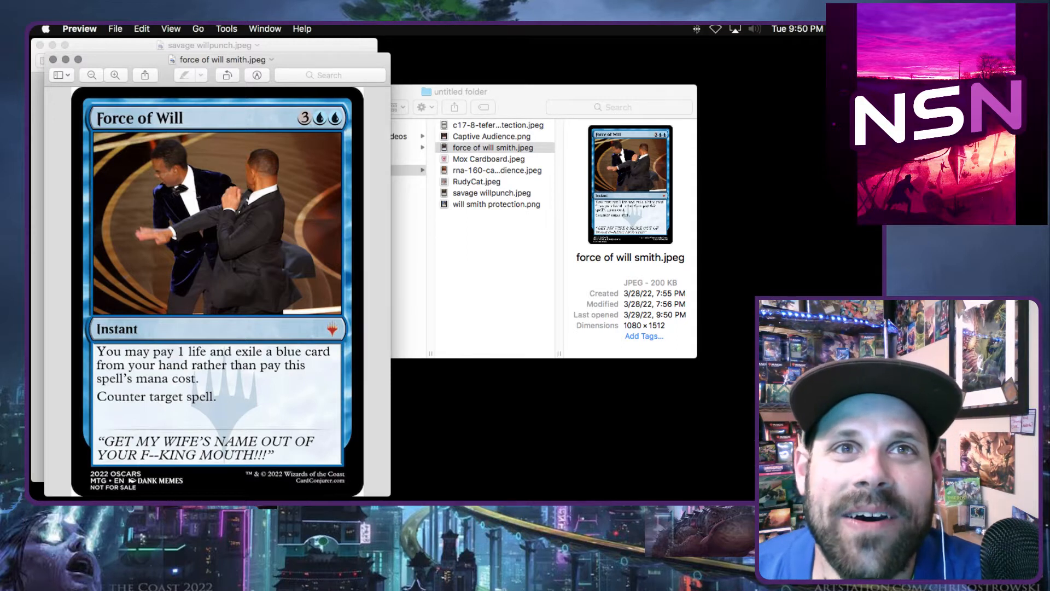
{"action": "double_click", "coordinate": [497, 170]}
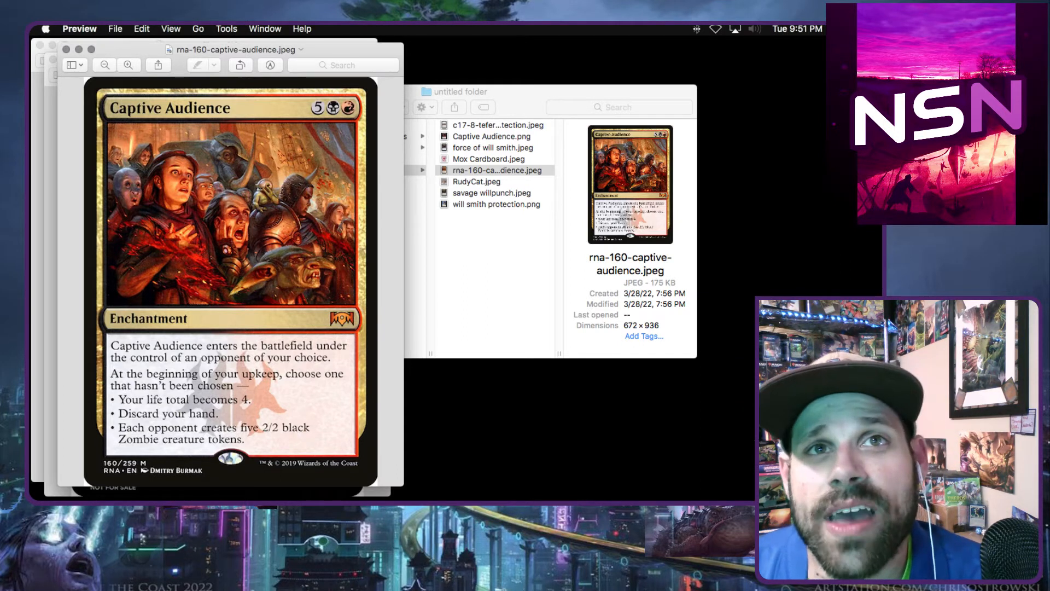
{"action": "double_click", "coordinate": [491, 136]}
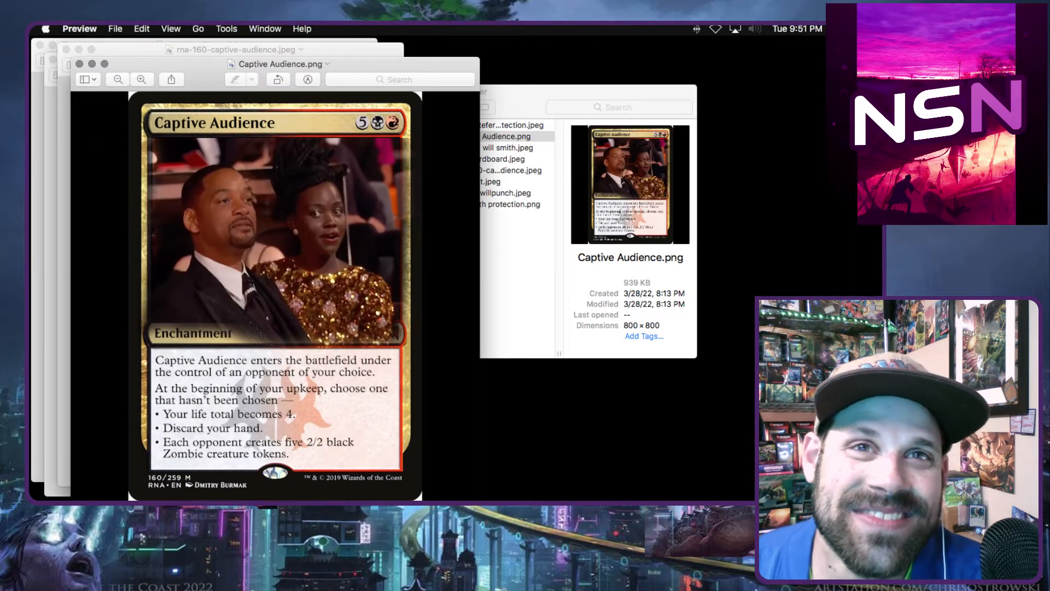
Step: View the original card image "c17-8-teferi-s-protection.jpeg" and its edited version "will smith protection.png" from the same folder
{"action": "left_click", "coordinate": [517, 274]}
{"action": "left_click", "coordinate": [498, 126]}
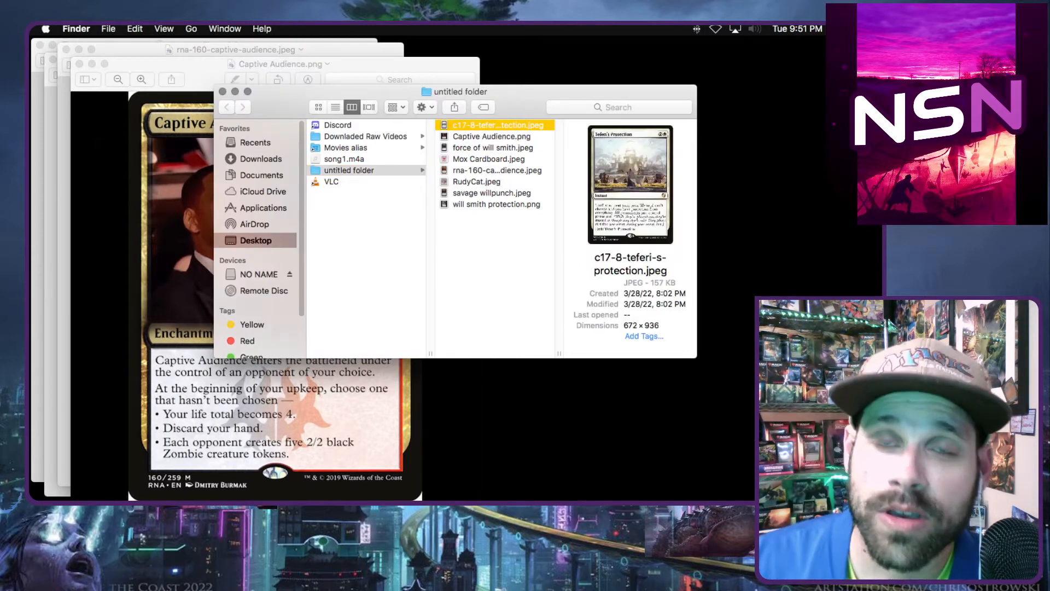
{"action": "key", "text": "super+Tab"}
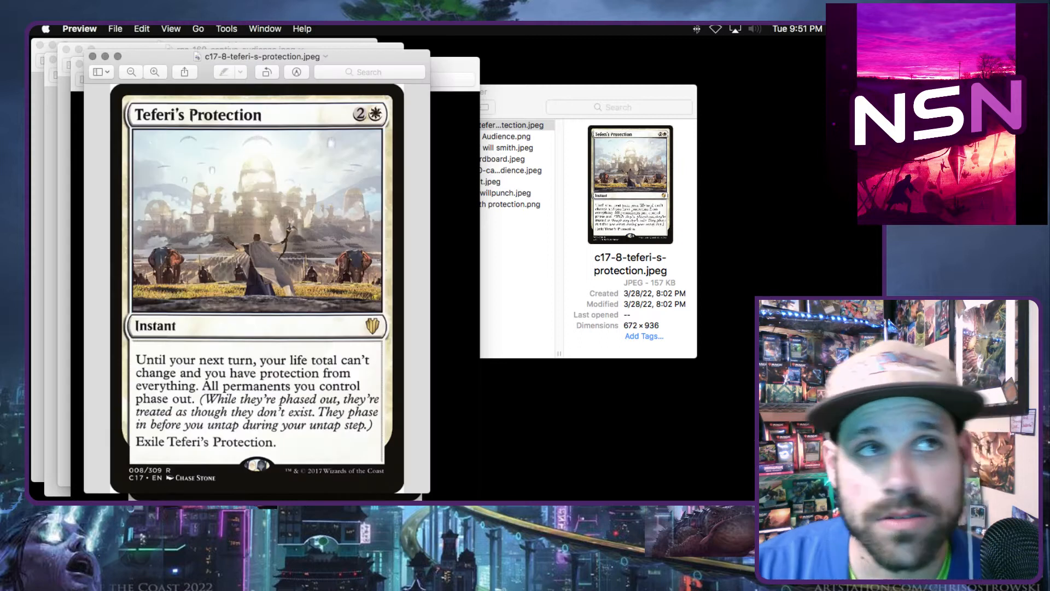
{"action": "double_click", "coordinate": [510, 204]}
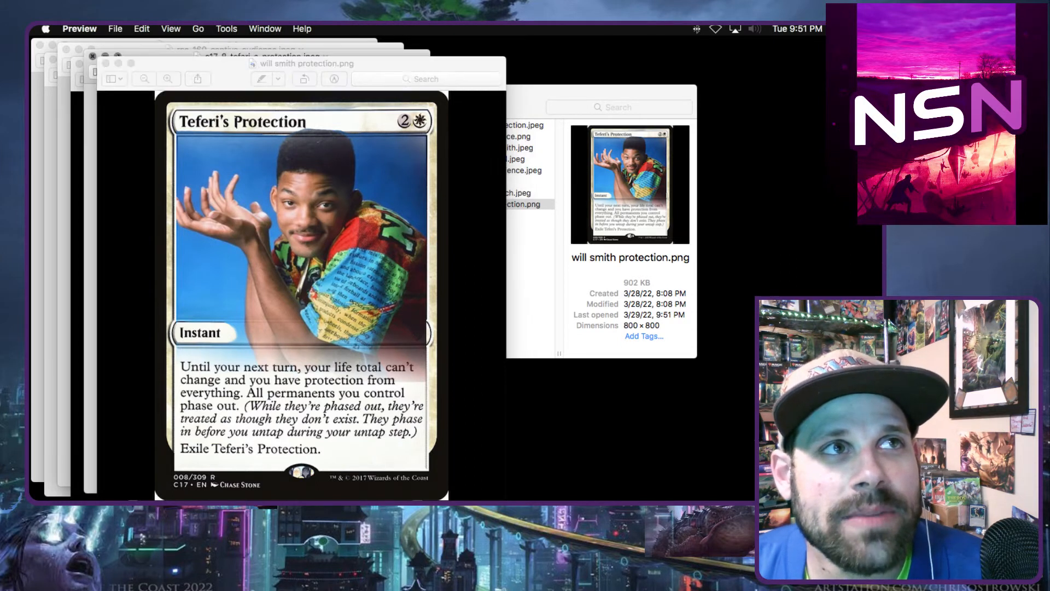
Step: Close all the open card images in Preview
{"action": "key", "text": "super+w"}
{"action": "key", "text": "super+w"}
{"action": "key", "text": "super+w"}
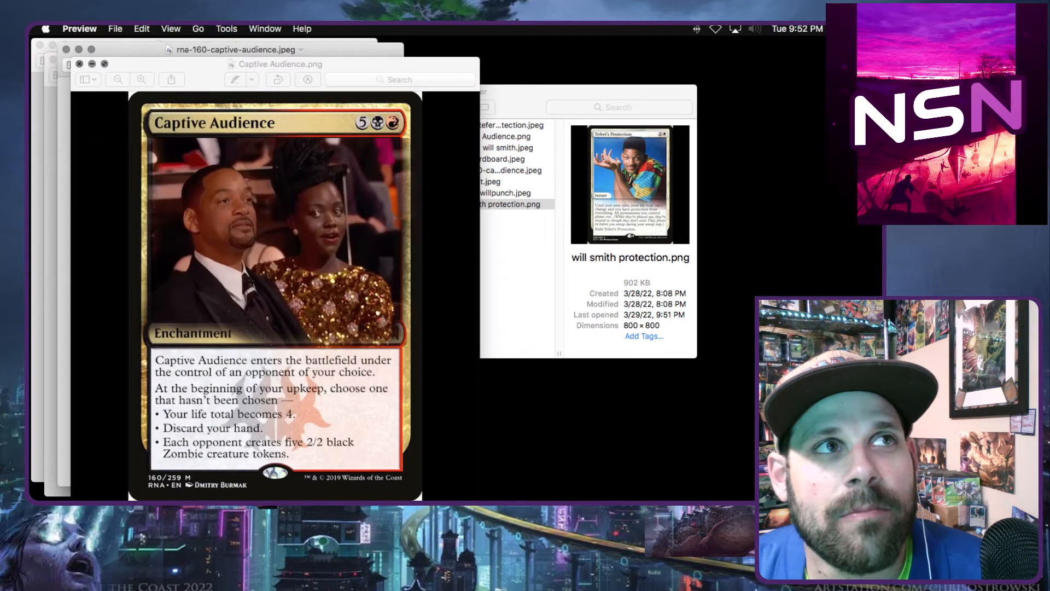
{"action": "key", "text": "super+w"}
{"action": "key", "text": "super+w"}
{"action": "key", "text": "super+w"}
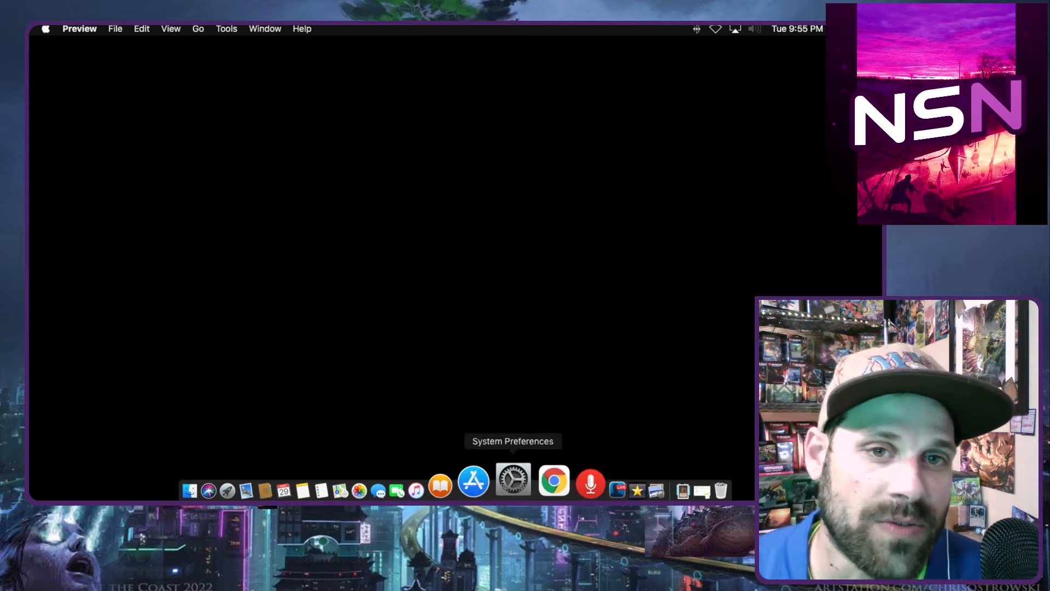
Step: Switch to Chrome and open scryfall.com in a new tab
{"action": "left_click", "coordinate": [547, 479]}
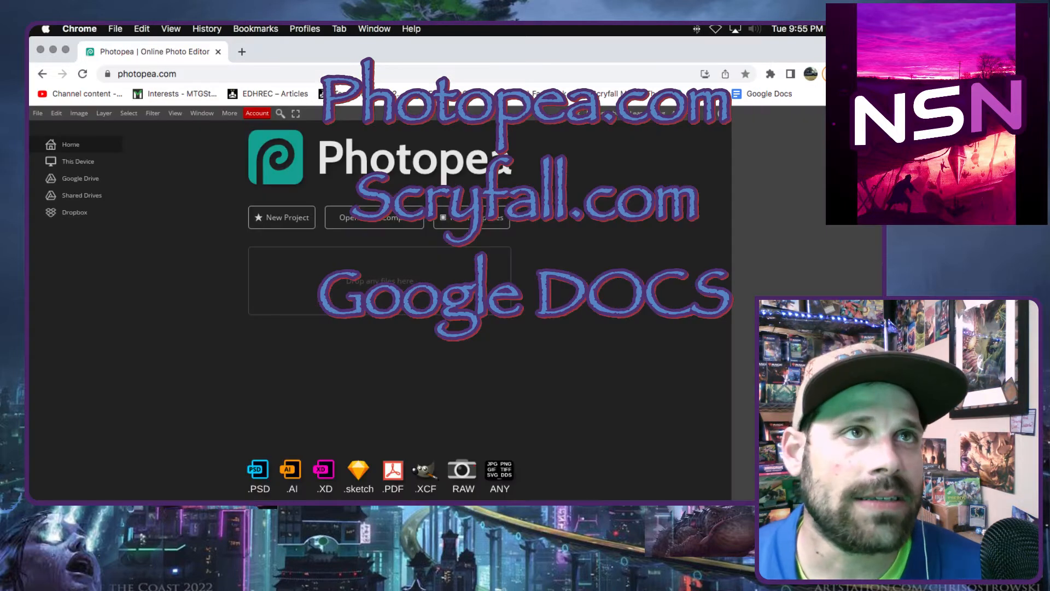
{"action": "key", "text": "super+t"}
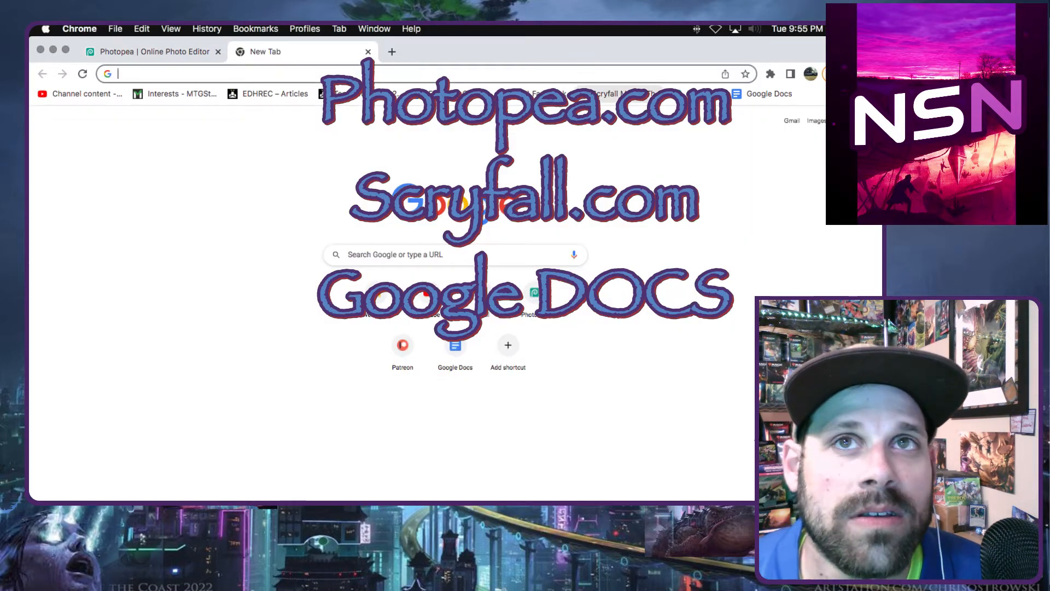
{"action": "type", "text": "scryfall.com"}
{"action": "key", "text": "Return"}
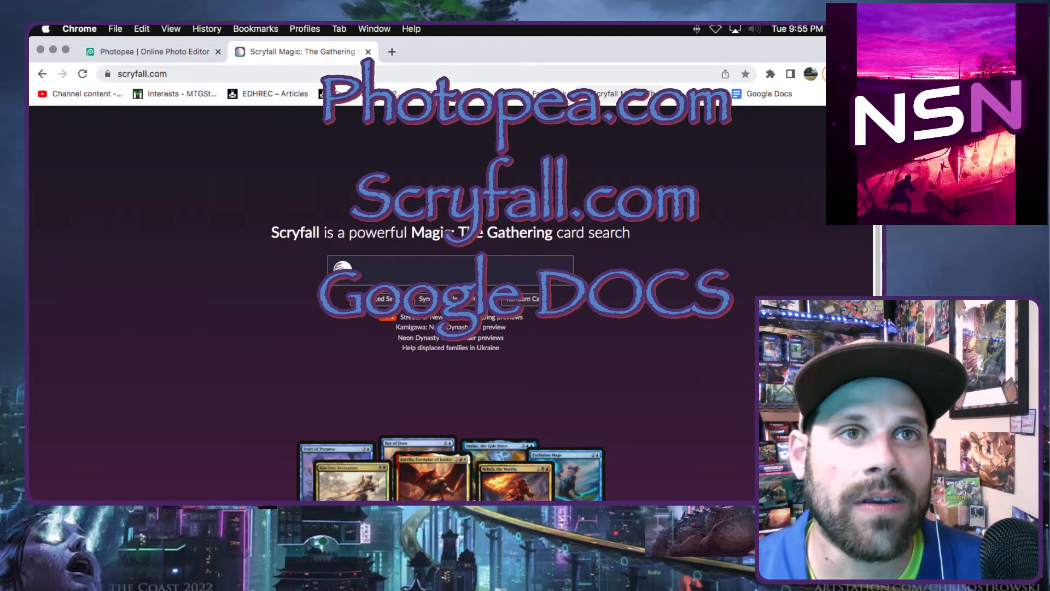
Step: Search Scryfall for "force" and open the Force of Will card page
{"action": "left_click", "coordinate": [450, 270]}
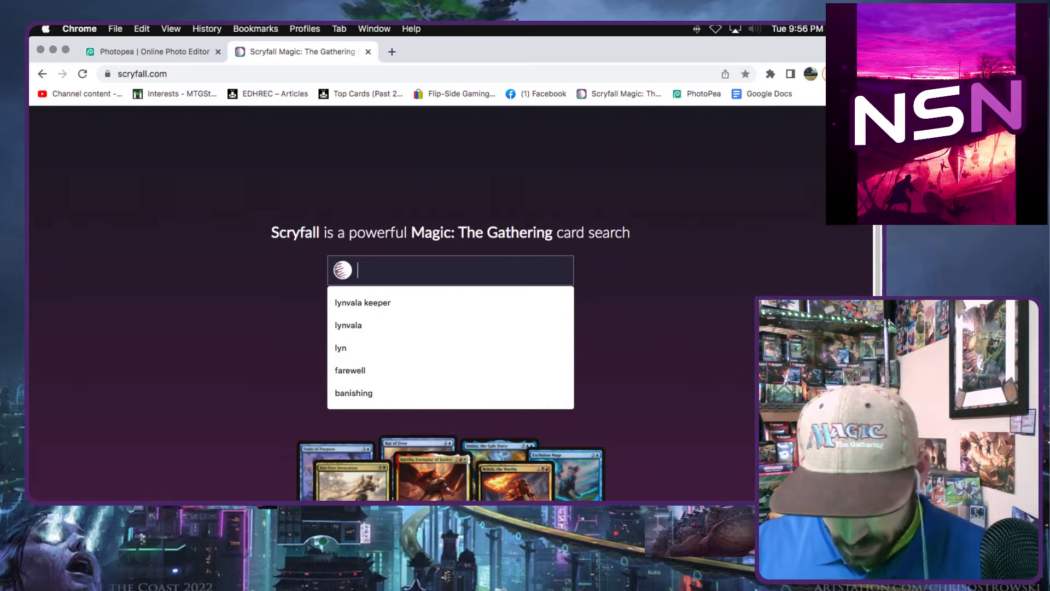
{"action": "type", "text": "force"}
{"action": "key", "text": "Return"}
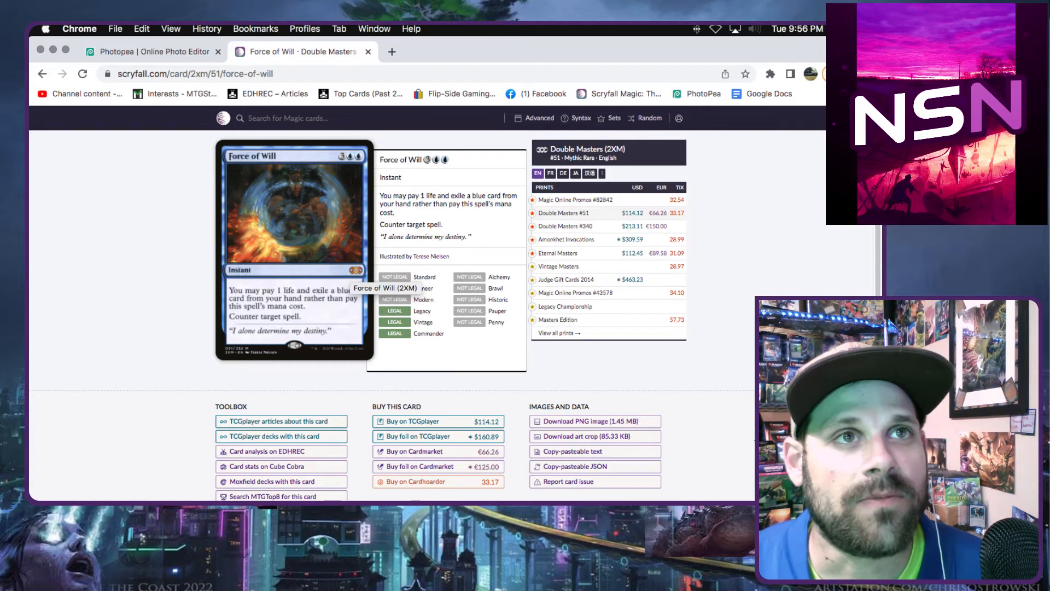
Step: Save the Force of Will card image to Downloads as "force of will"
{"action": "right_click", "coordinate": [315, 230]}
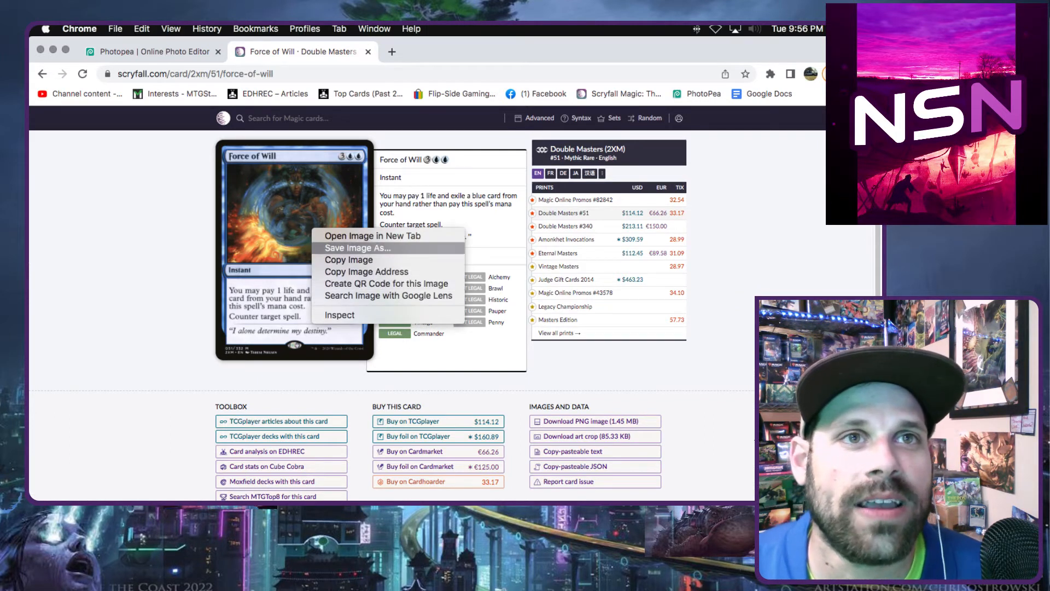
{"action": "left_click", "coordinate": [357, 248]}
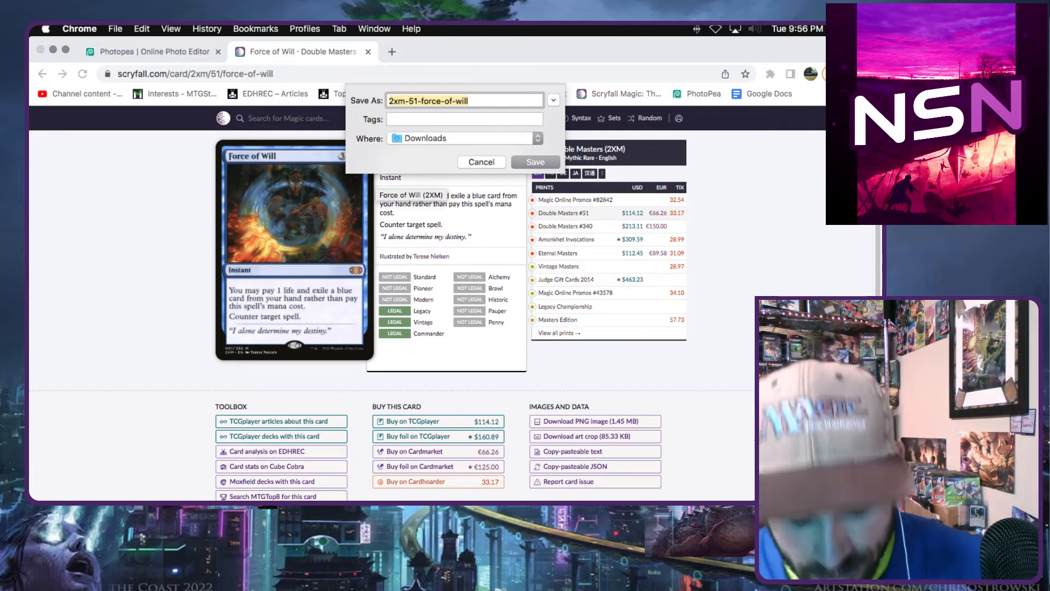
{"action": "type", "text": "force"}
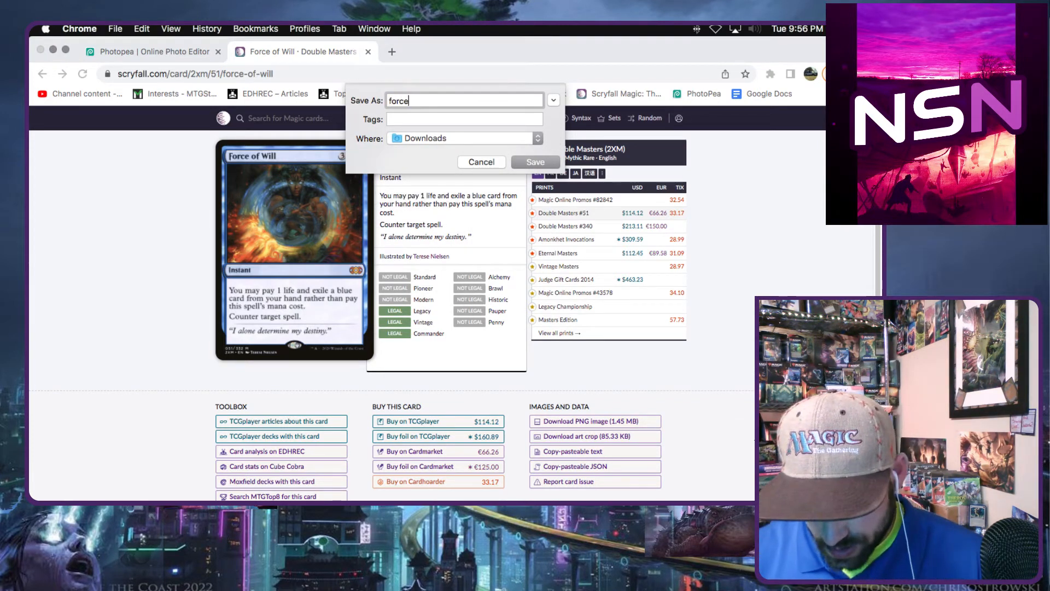
{"action": "type", "text": " of will"}
{"action": "key", "text": "Return"}
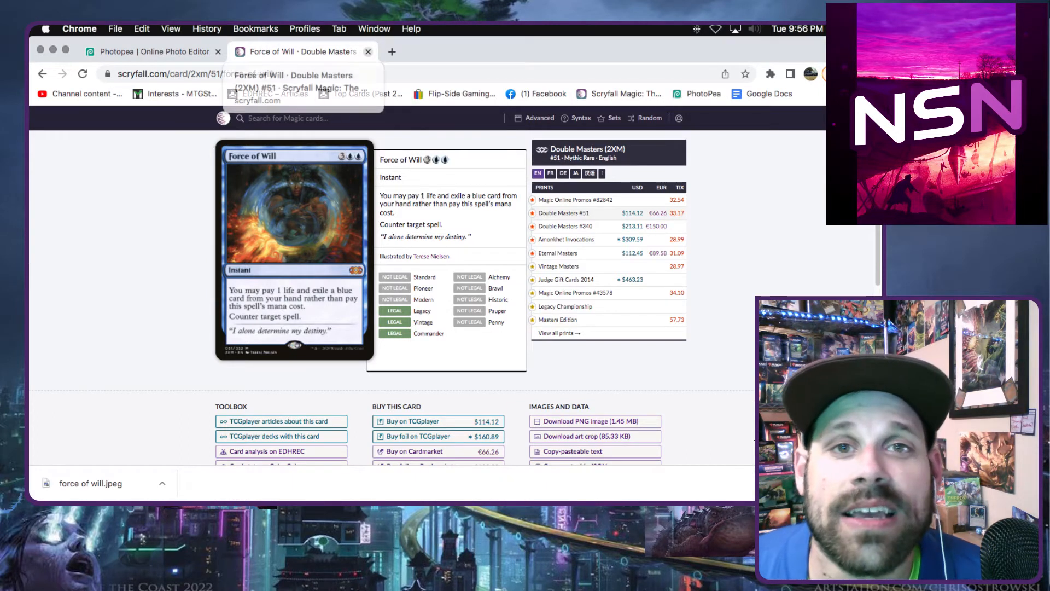
Step: Save the New York Post slap photo from the "will smith oscars" image results to Downloads as "oscars-will-smith-chris-rock-1"
{"action": "left_click", "coordinate": [147, 51]}
{"action": "left_click", "coordinate": [324, 51]}
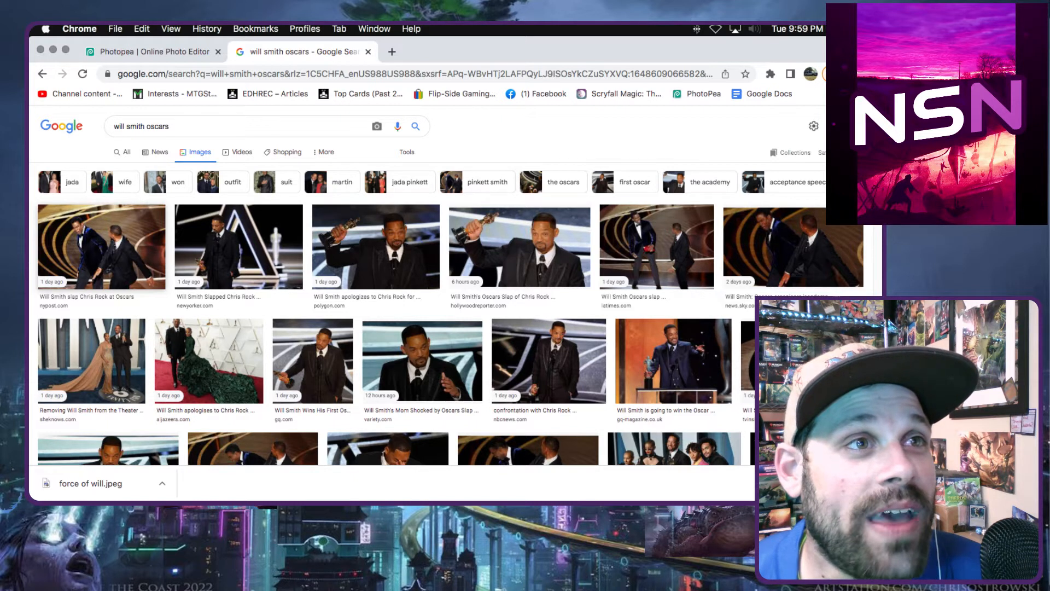
{"action": "left_click", "coordinate": [101, 246]}
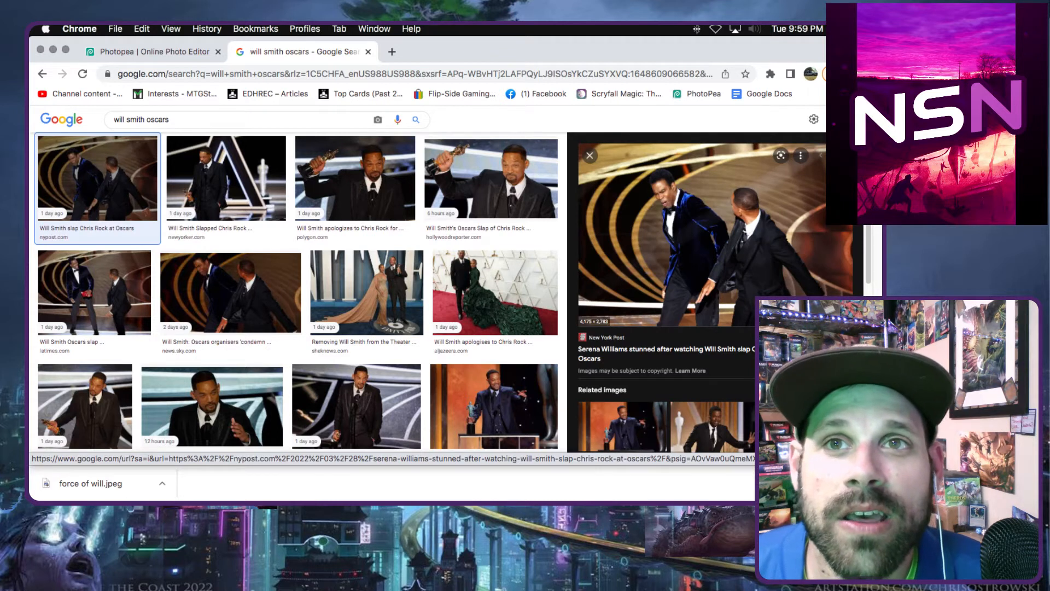
{"action": "right_click", "coordinate": [713, 218]}
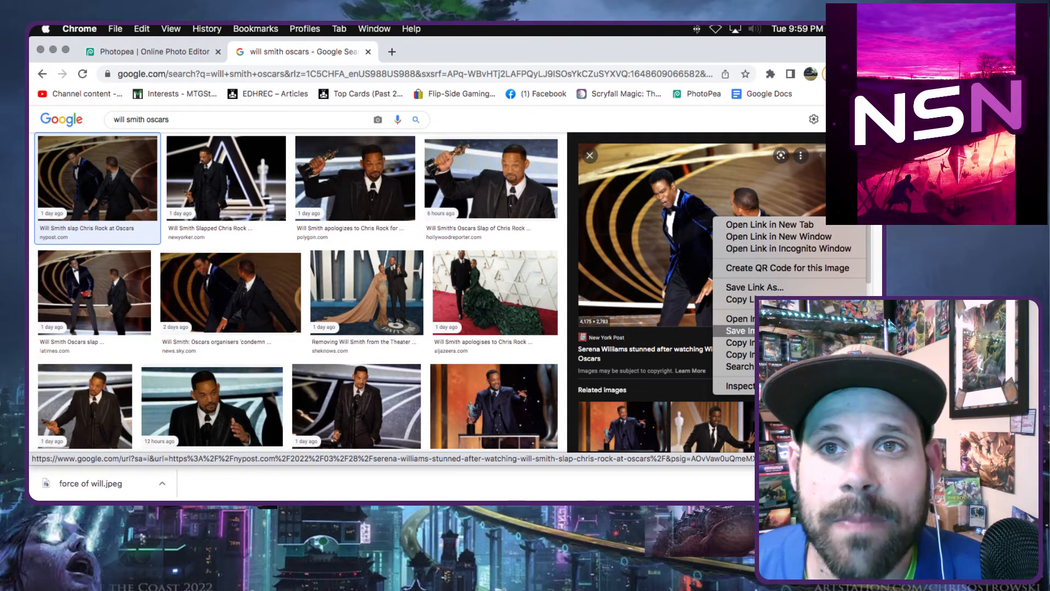
{"action": "left_click", "coordinate": [777, 331]}
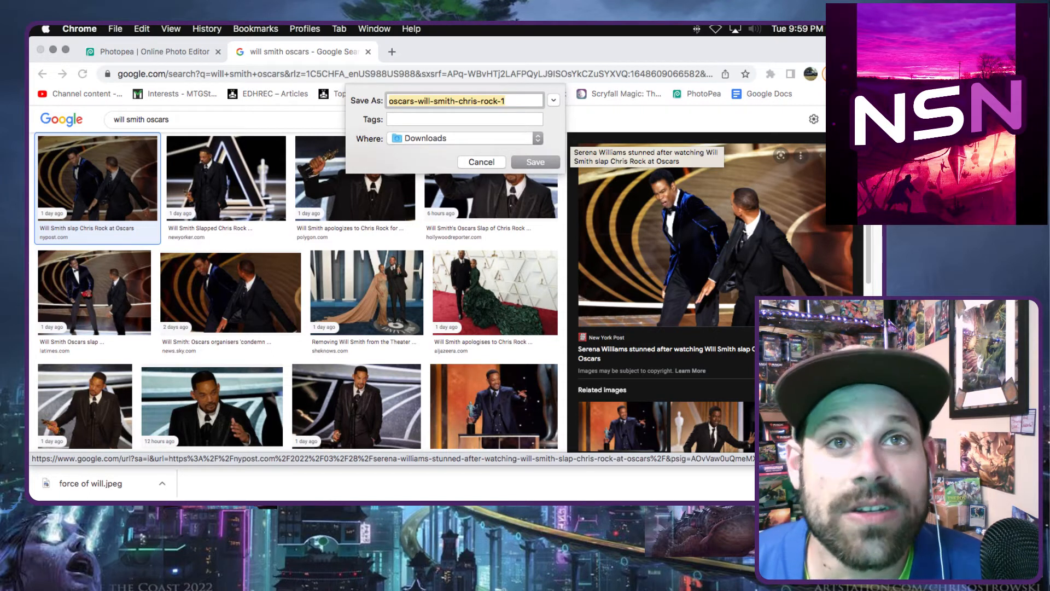
{"action": "key", "text": "Return"}
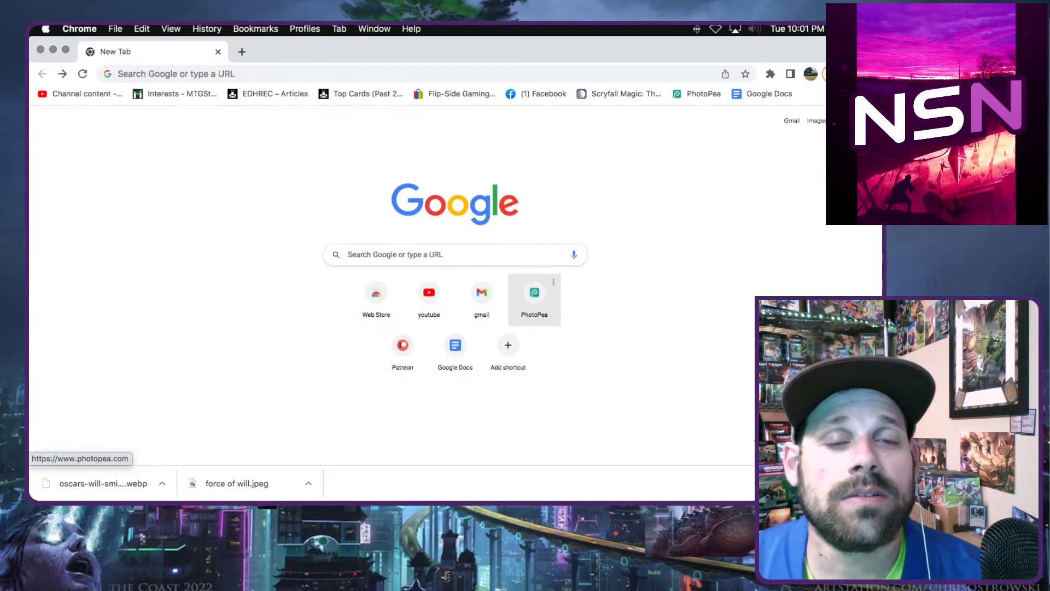
Step: Open Photopea and set up a new project with the 800 × 800 px Youtube Profile preset and a black background
{"action": "left_click", "coordinate": [534, 301]}
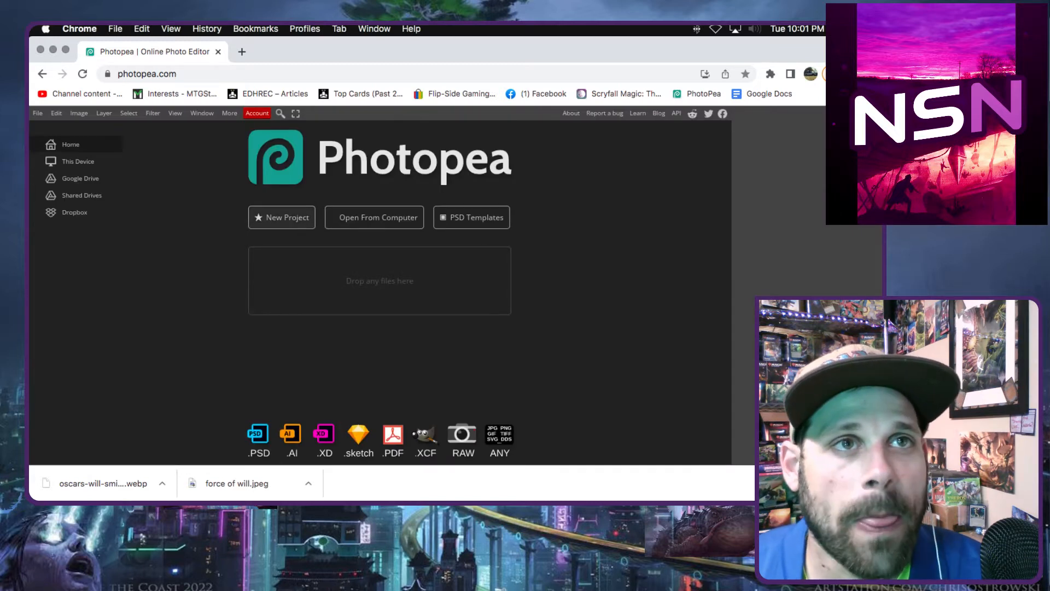
{"action": "left_click", "coordinate": [281, 217]}
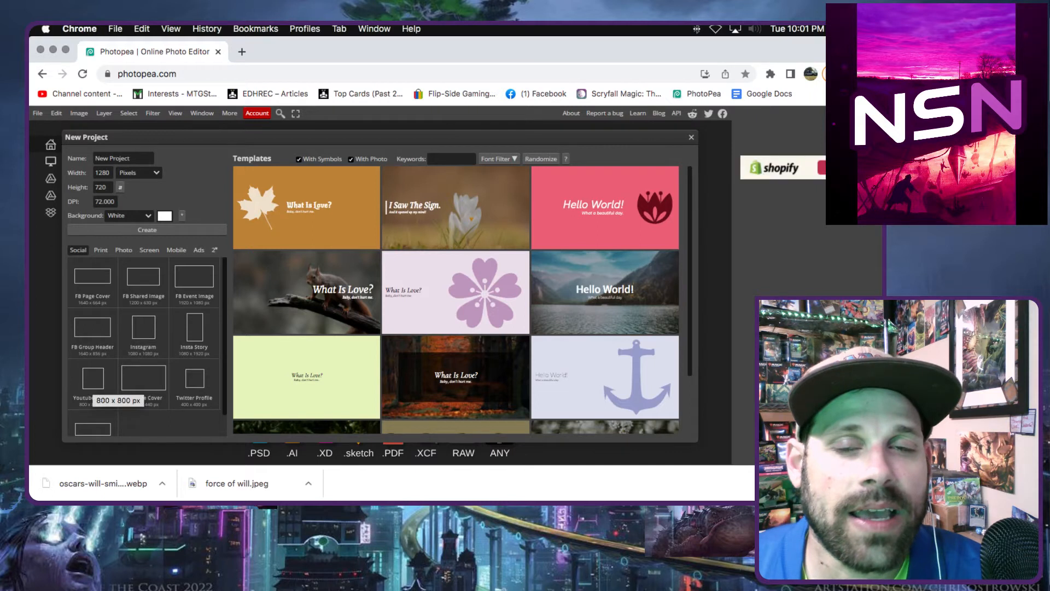
{"action": "left_click", "coordinate": [92, 383]}
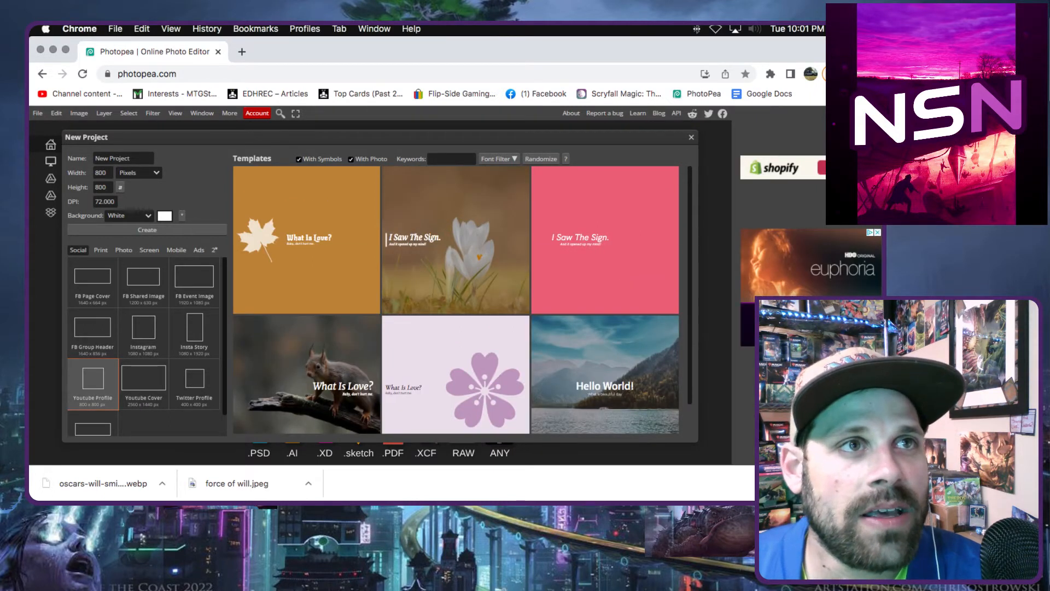
{"action": "left_click", "coordinate": [165, 216]}
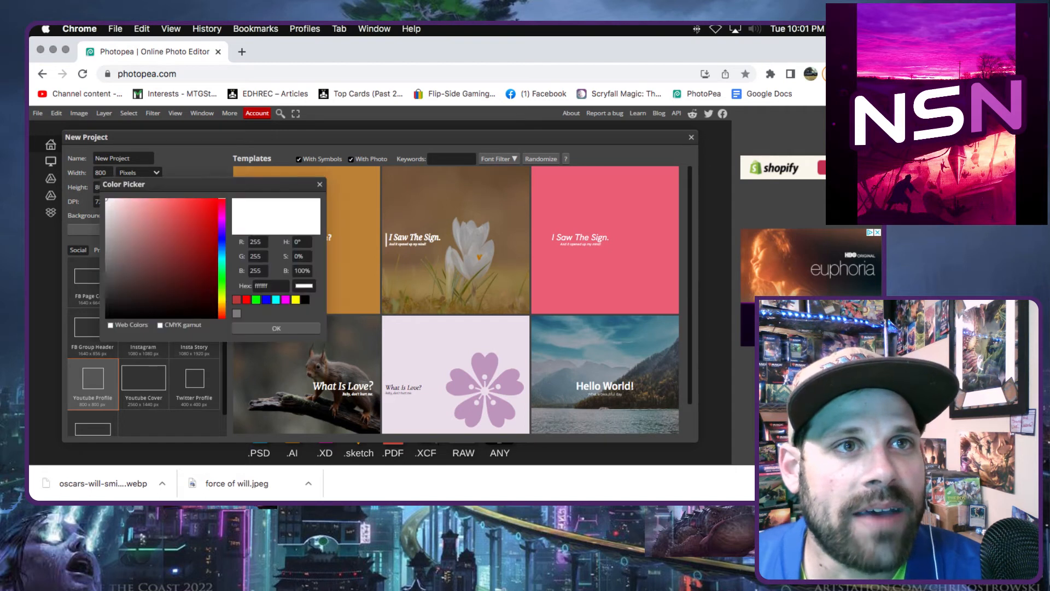
{"action": "left_click", "coordinate": [305, 299]}
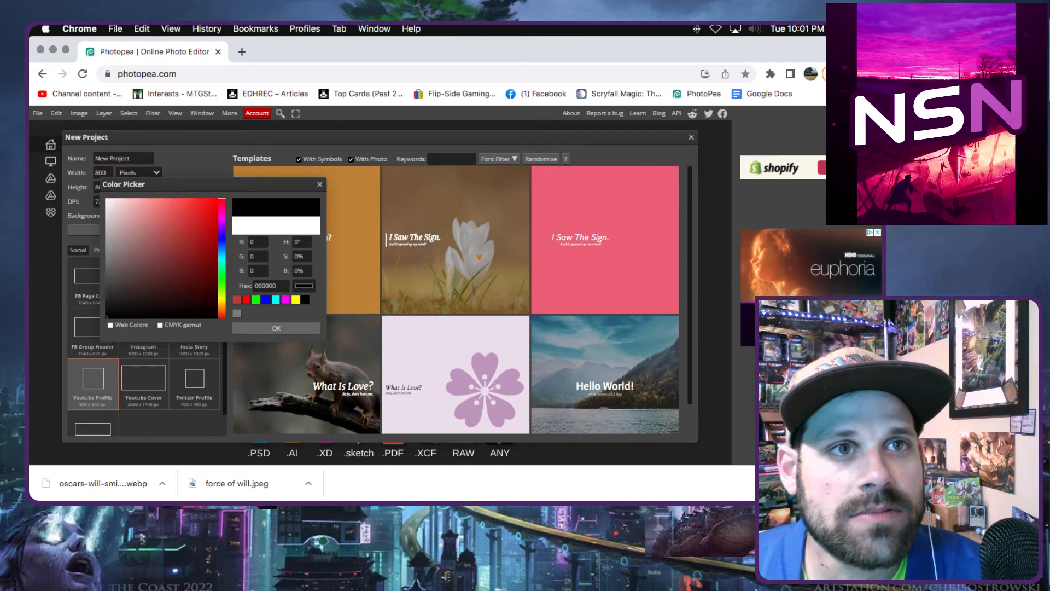
{"action": "left_click", "coordinate": [276, 328]}
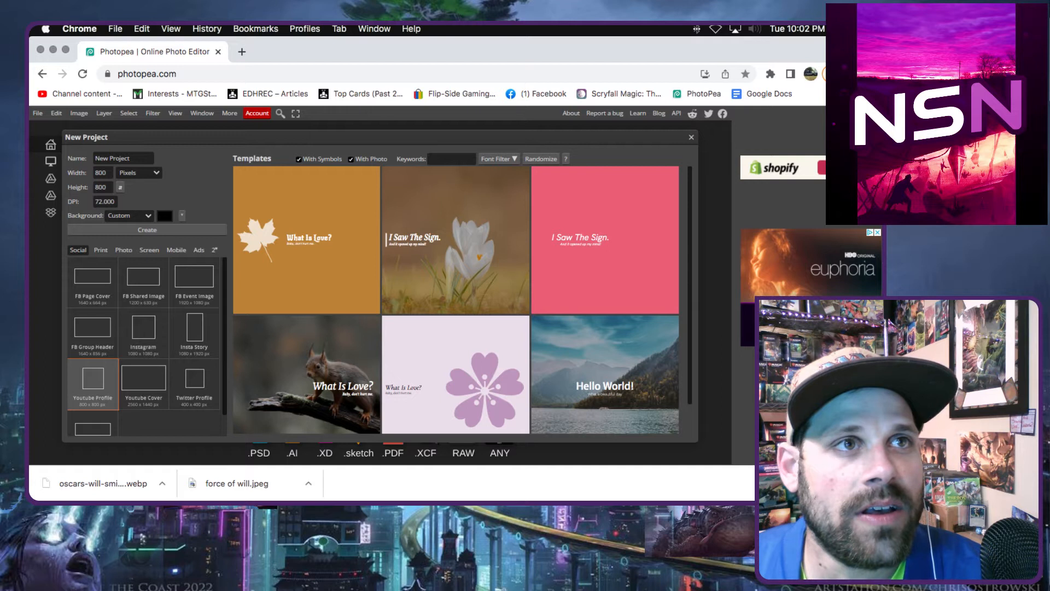
Step: Name the project "Force of Will" and create it
{"action": "left_click", "coordinate": [139, 158]}
{"action": "key", "text": "super+a"}
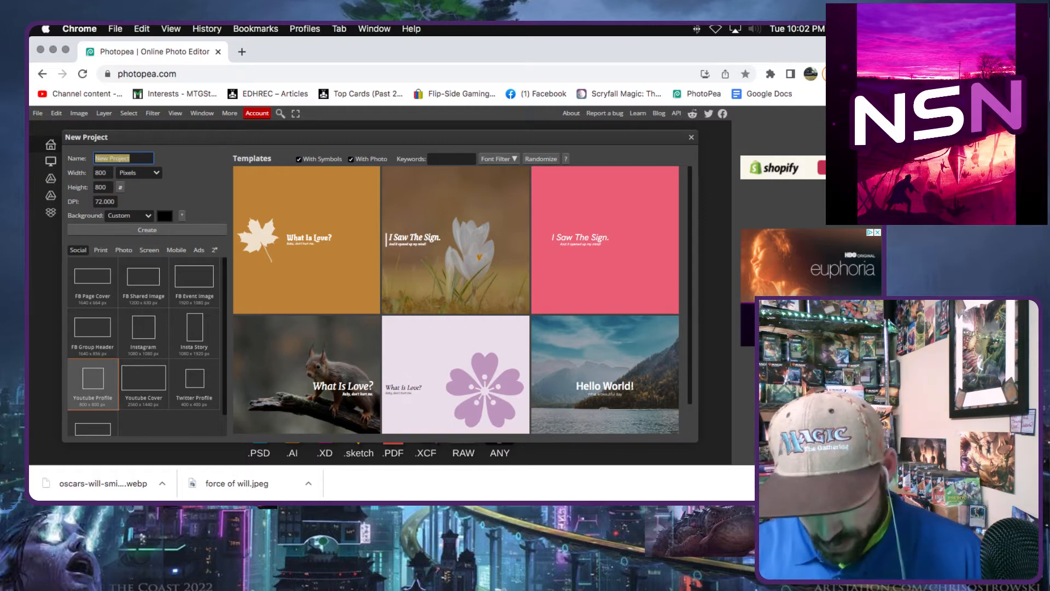
{"action": "type", "text": "Force of Will"}
{"action": "key", "text": "Return"}
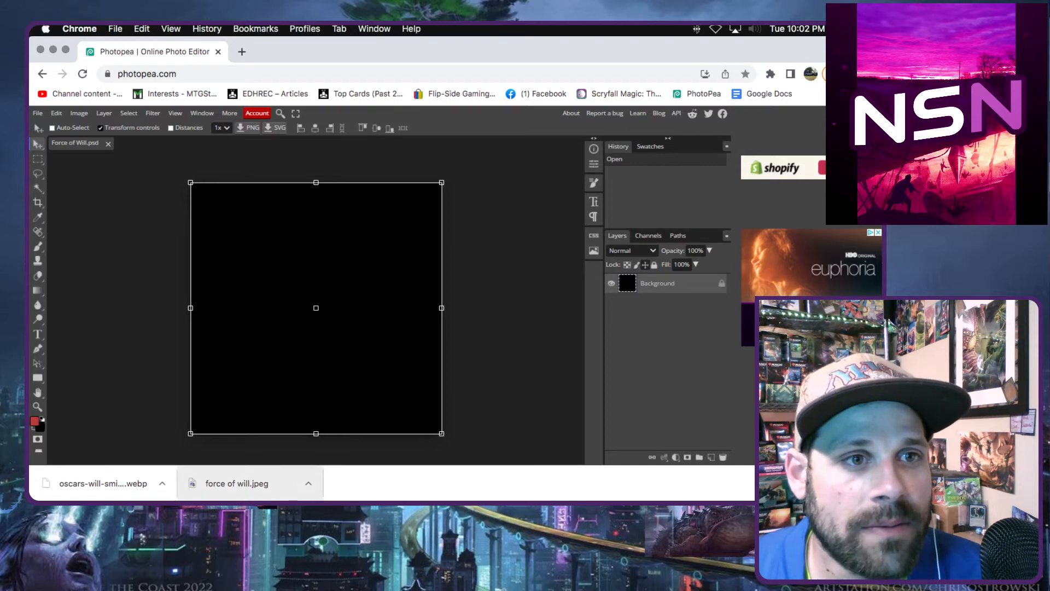
Step: Place the downloaded "force of will.jpeg" card image on the black canvas as a new layer
{"action": "left_click_drag", "start_coordinate": [236, 484], "coordinate": [416, 292]}
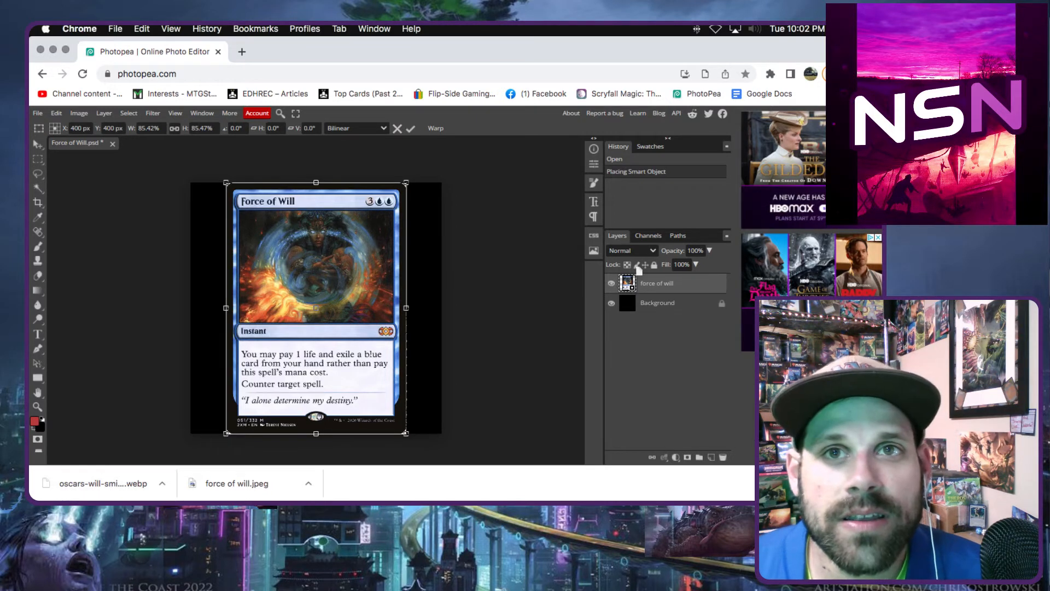
{"action": "key", "text": "Return"}
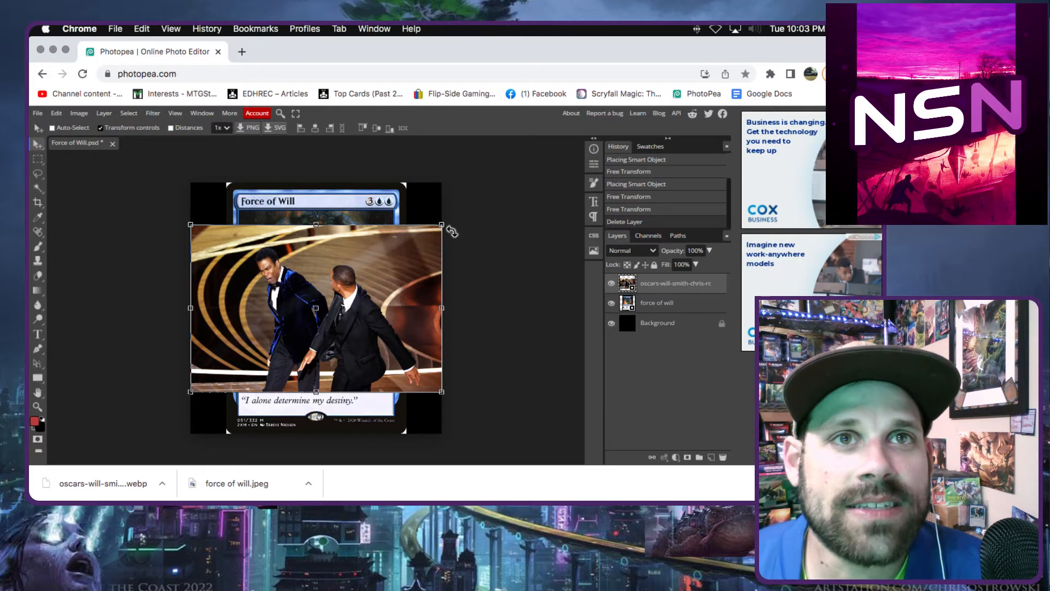
Step: Scale the Oscars photo to about 13% width and fit it over the card's artwork, between the title bar and the rules text box
{"action": "left_click_drag", "start_coordinate": [442, 224], "coordinate": [359, 264]}
{"action": "left_click_drag", "start_coordinate": [273, 328], "coordinate": [344, 235]}
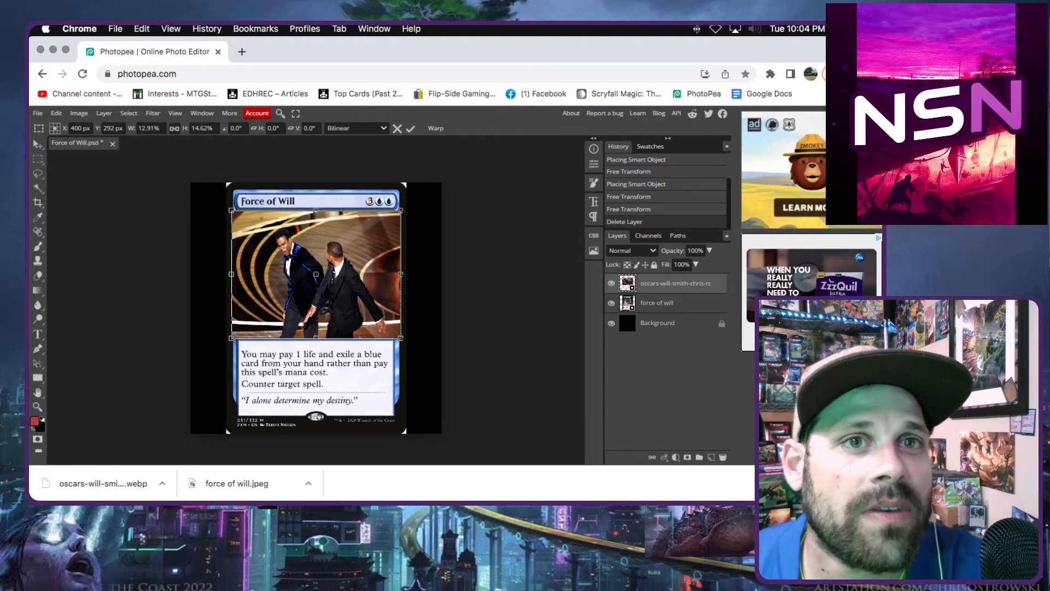
{"action": "left_click_drag", "start_coordinate": [401, 337], "coordinate": [400, 336]}
Step: Set up the Background Eraser with a soft round brush at 0% hardness and 149 px size
{"action": "left_click", "coordinate": [38, 276]}
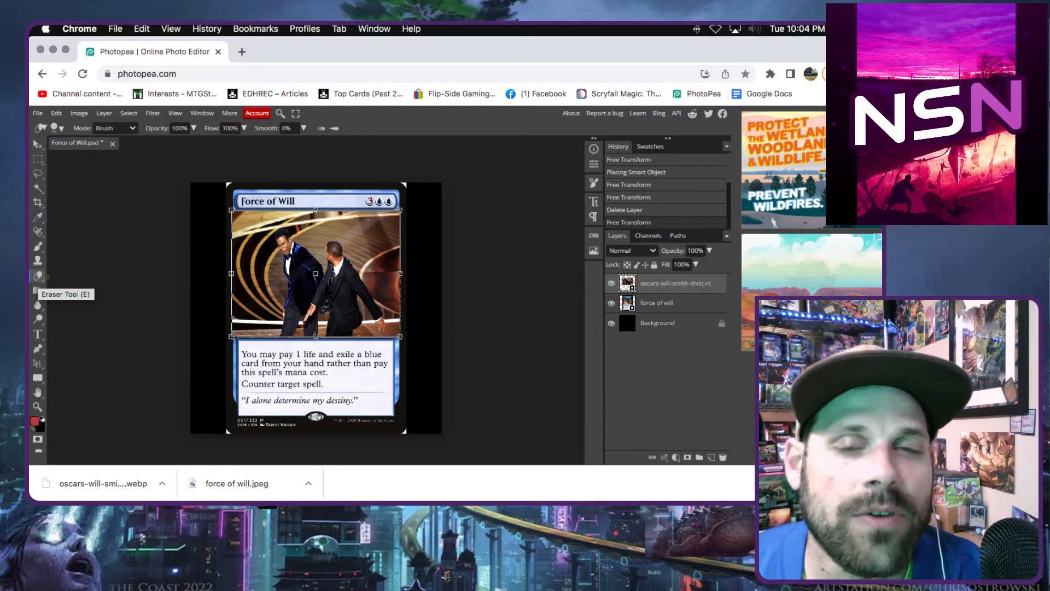
{"action": "right_click", "coordinate": [38, 276]}
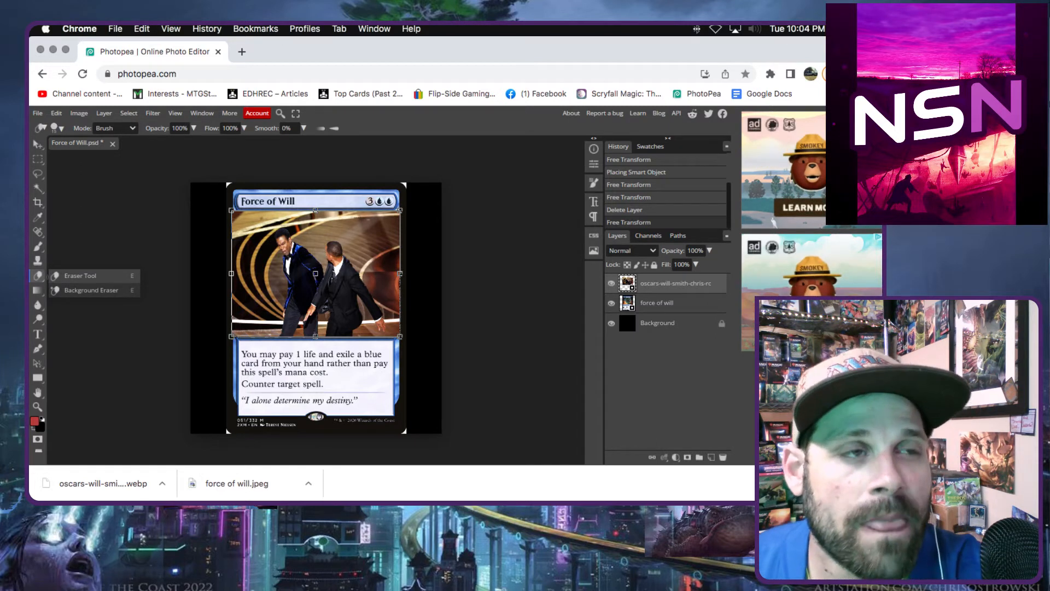
{"action": "left_click", "coordinate": [90, 290]}
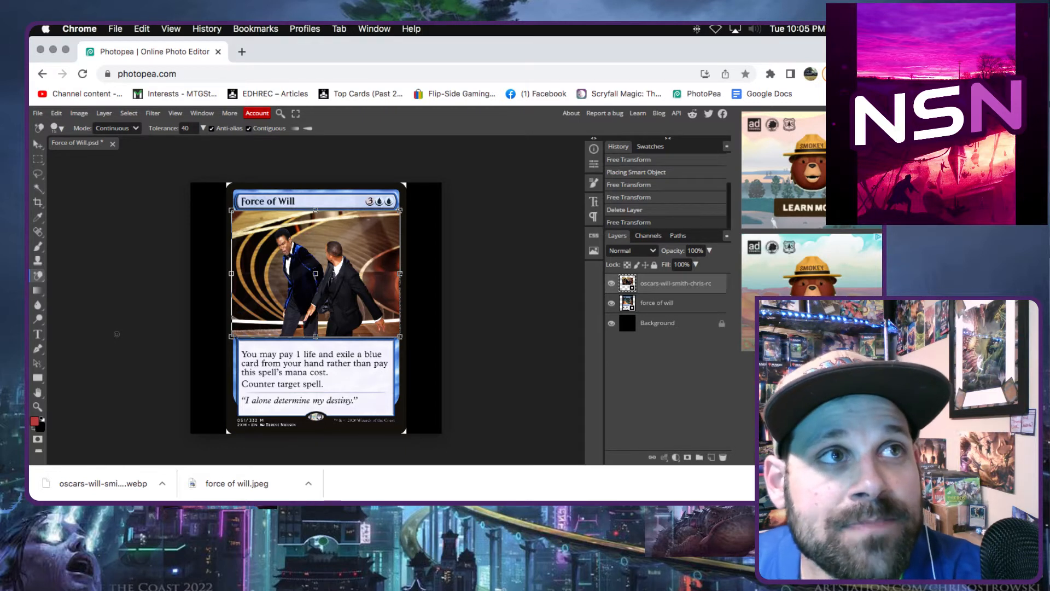
{"action": "right_click", "coordinate": [73, 154]}
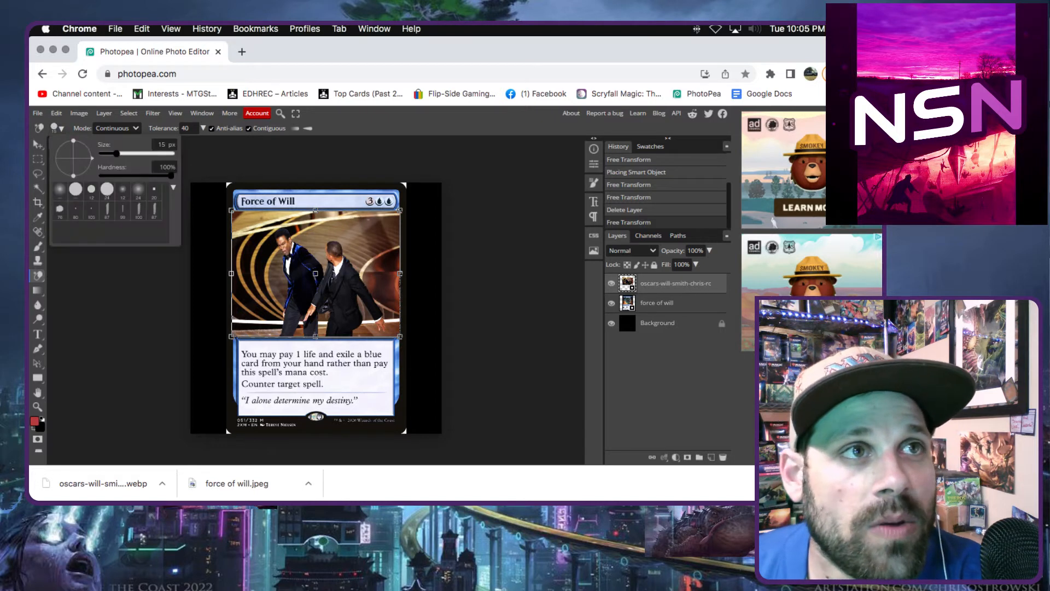
{"action": "left_click", "coordinate": [59, 189]}
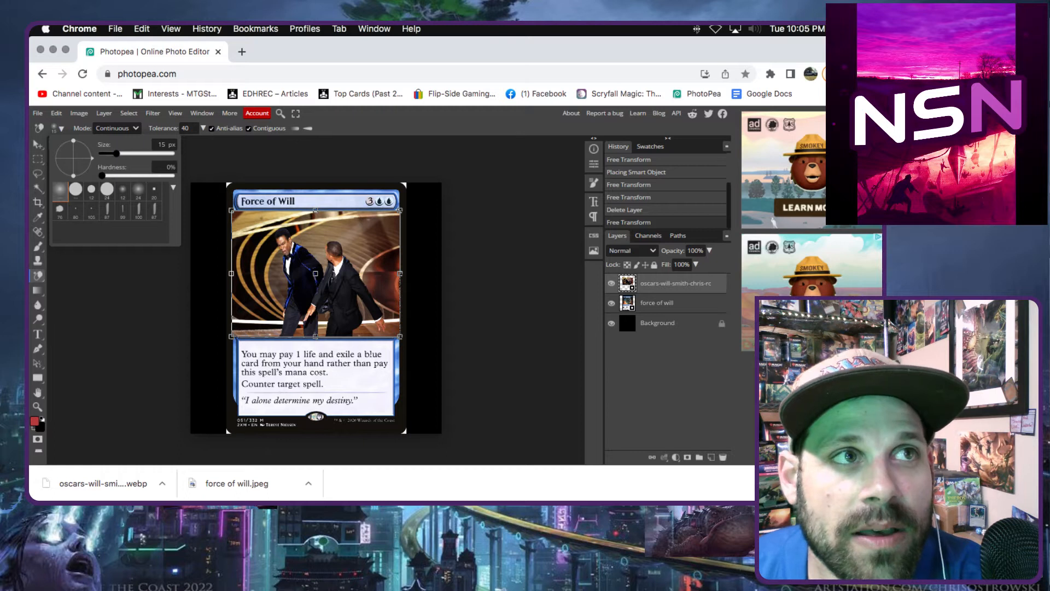
{"action": "mouse_move", "coordinate": [116, 154]}
{"action": "left_mouse_down"}
{"action": "mouse_move", "coordinate": [148, 154]}
{"action": "mouse_move", "coordinate": [136, 153]}
{"action": "left_mouse_up"}
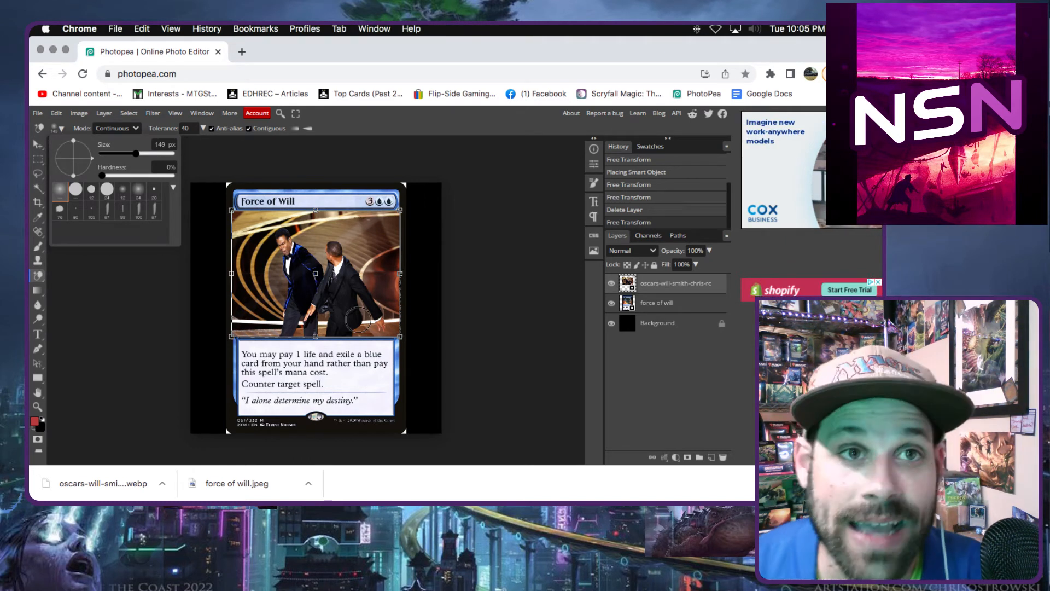
Step: Rasterize the Oscars photo layer and erase its lower-left edge to uncover the card's "Instant" label
{"action": "left_click", "coordinate": [221, 343]}
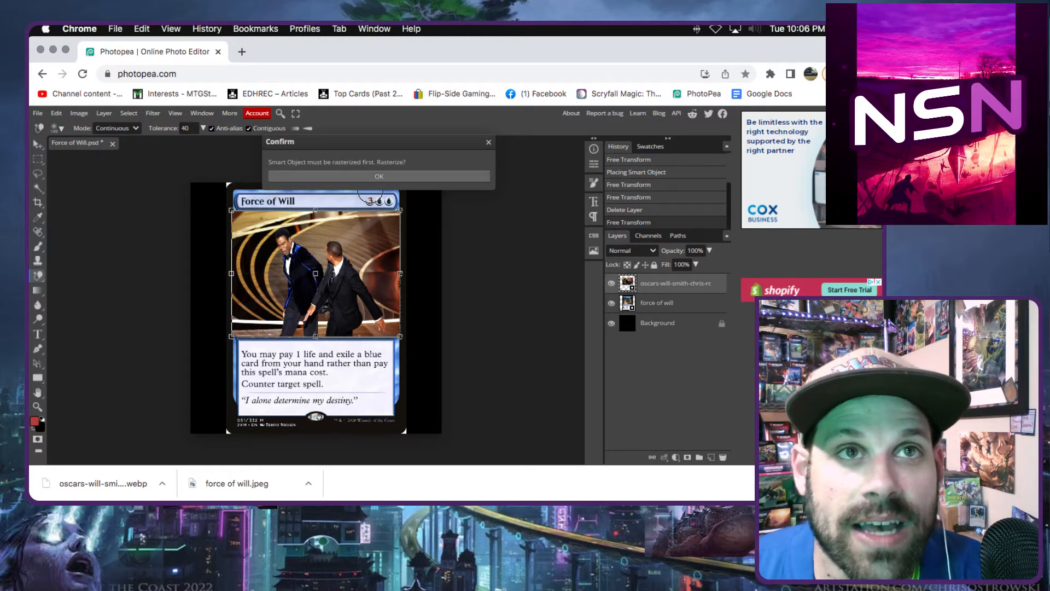
{"action": "left_click", "coordinate": [379, 176]}
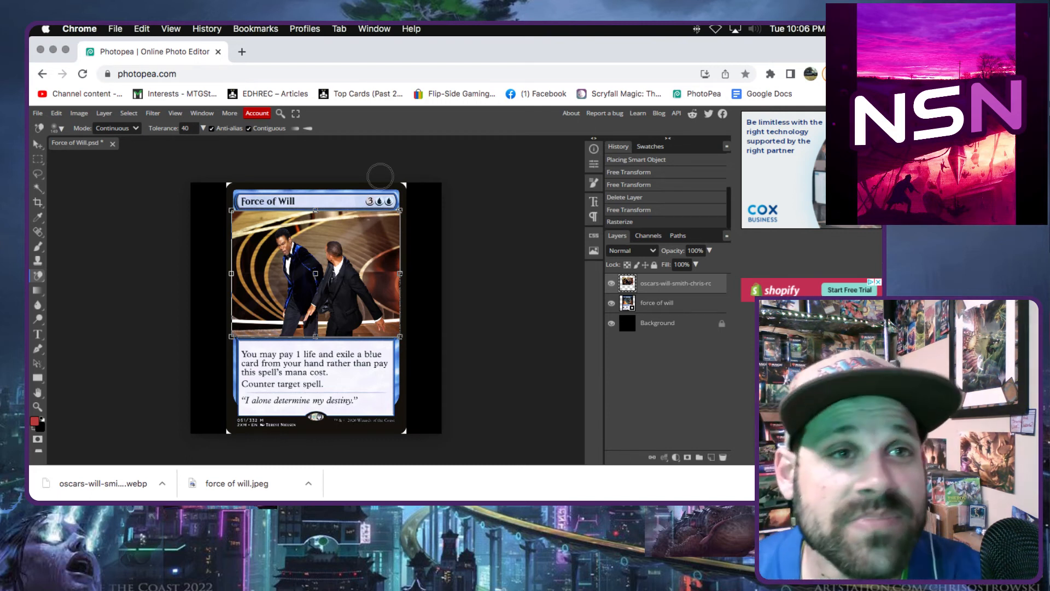
{"action": "left_click", "coordinate": [271, 338]}
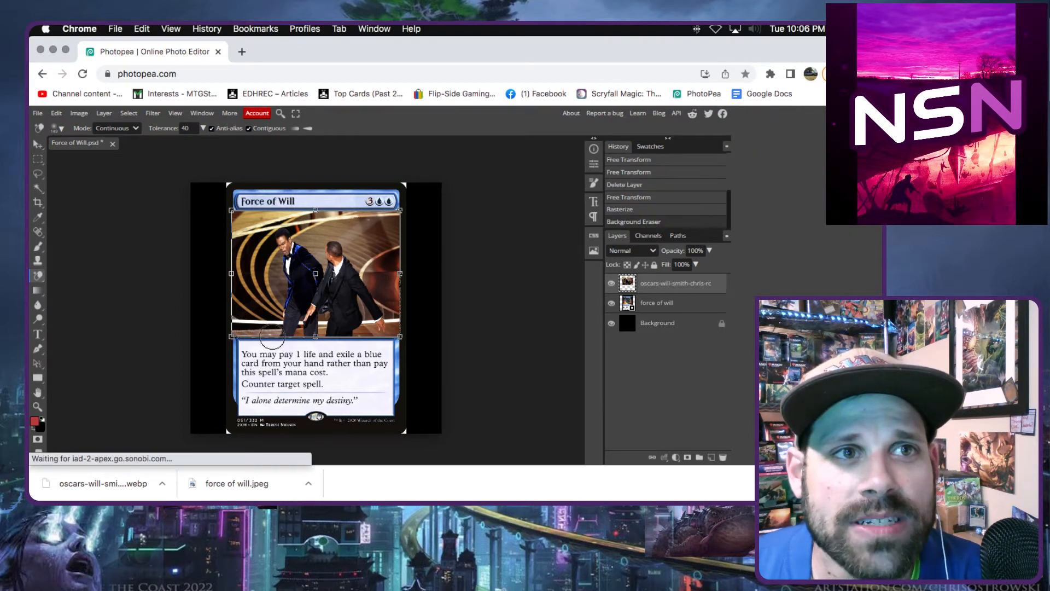
{"action": "left_click", "coordinate": [269, 335]}
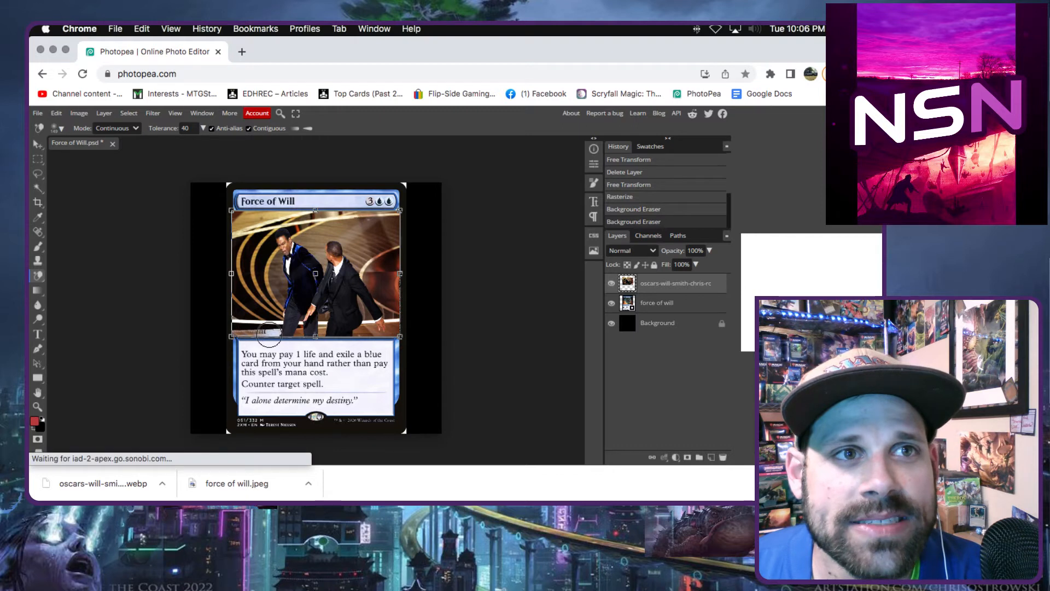
{"action": "left_click", "coordinate": [269, 335]}
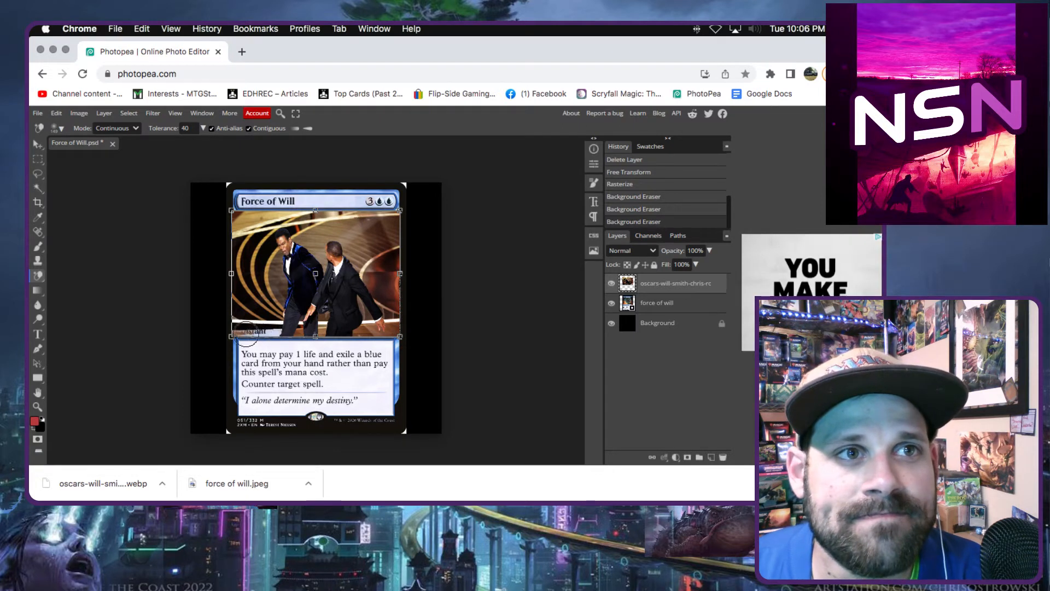
{"action": "left_click", "coordinate": [240, 332]}
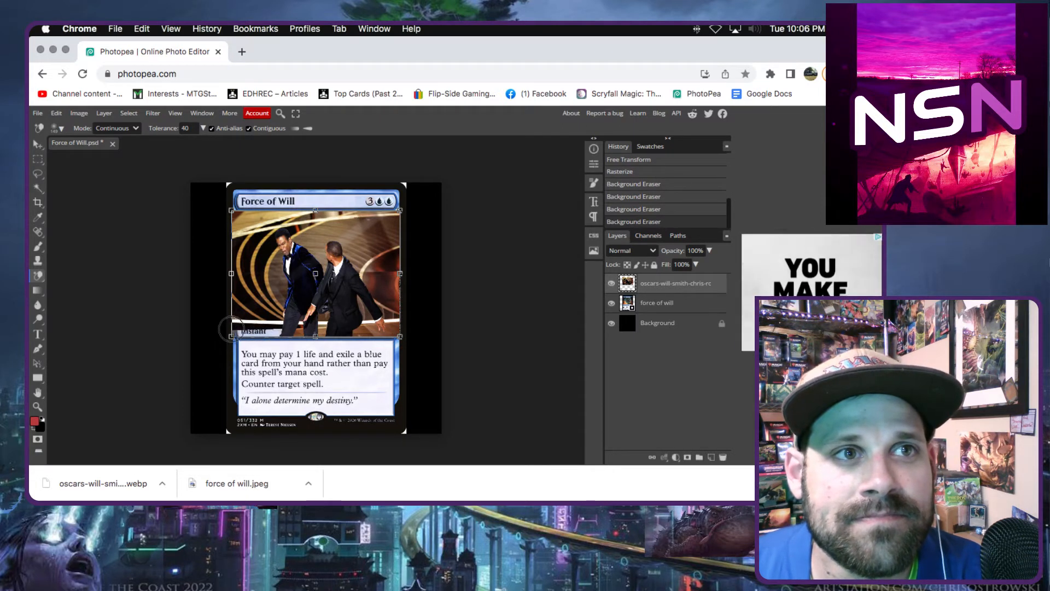
{"action": "left_click", "coordinate": [232, 328]}
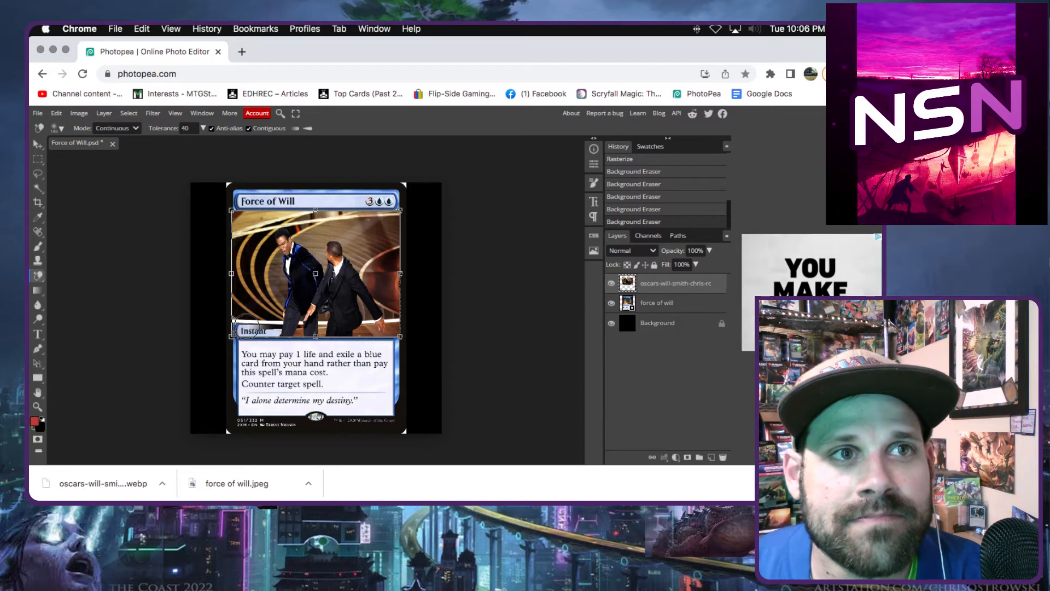
{"action": "left_click", "coordinate": [254, 330]}
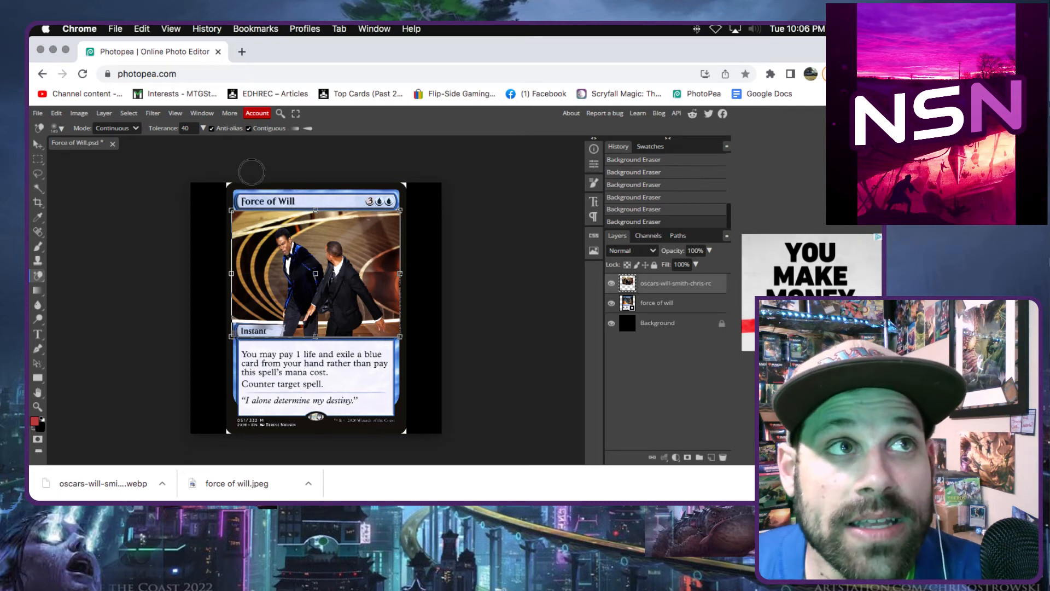
Step: Undo the last Background Eraser stroke and erase again just past the word "Instant"
{"action": "left_click", "coordinate": [57, 114]}
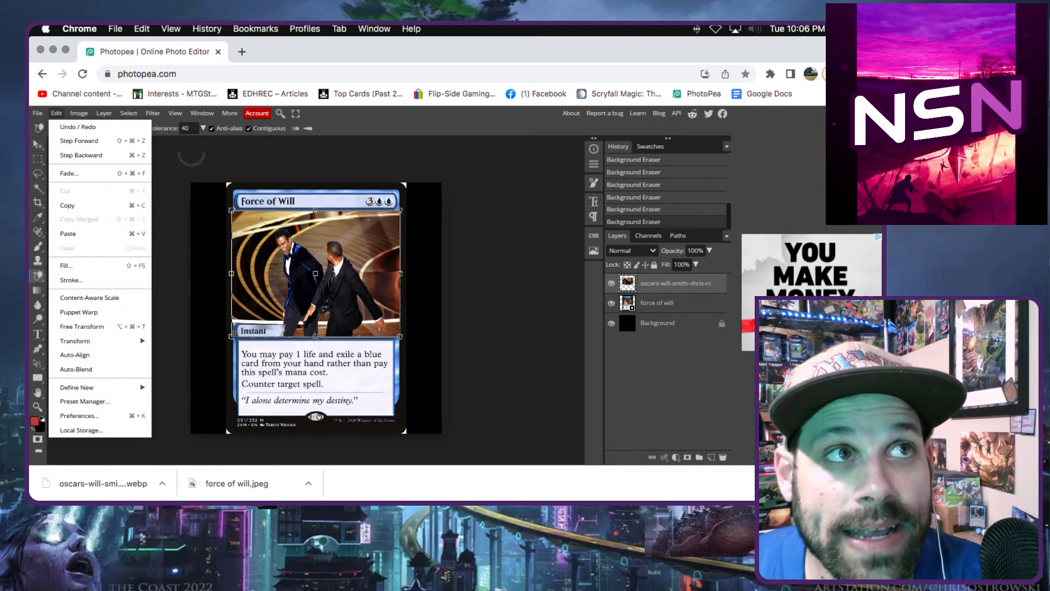
{"action": "left_click", "coordinate": [78, 126]}
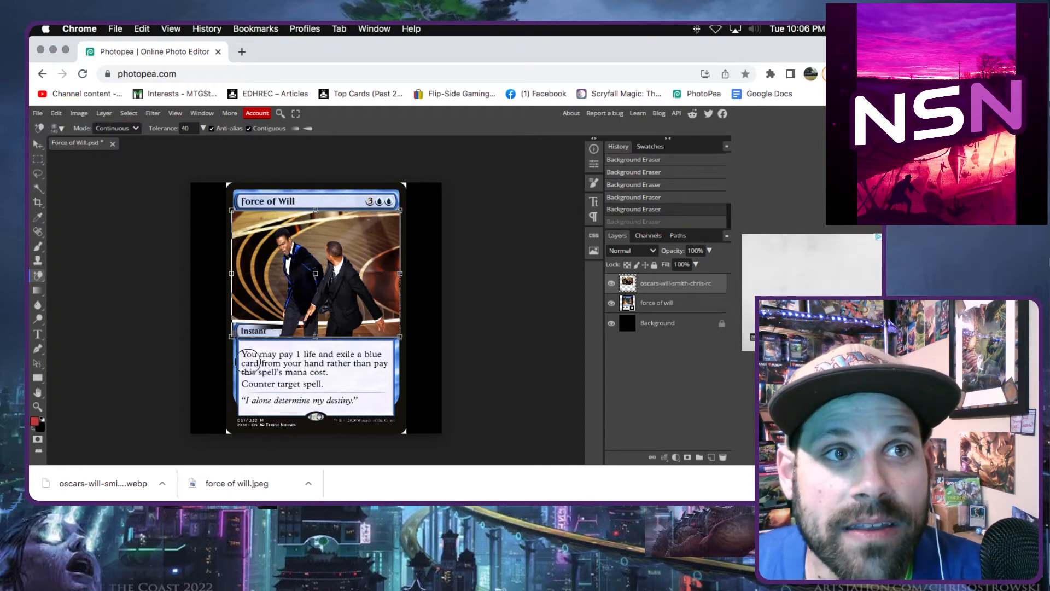
{"action": "left_click", "coordinate": [268, 329]}
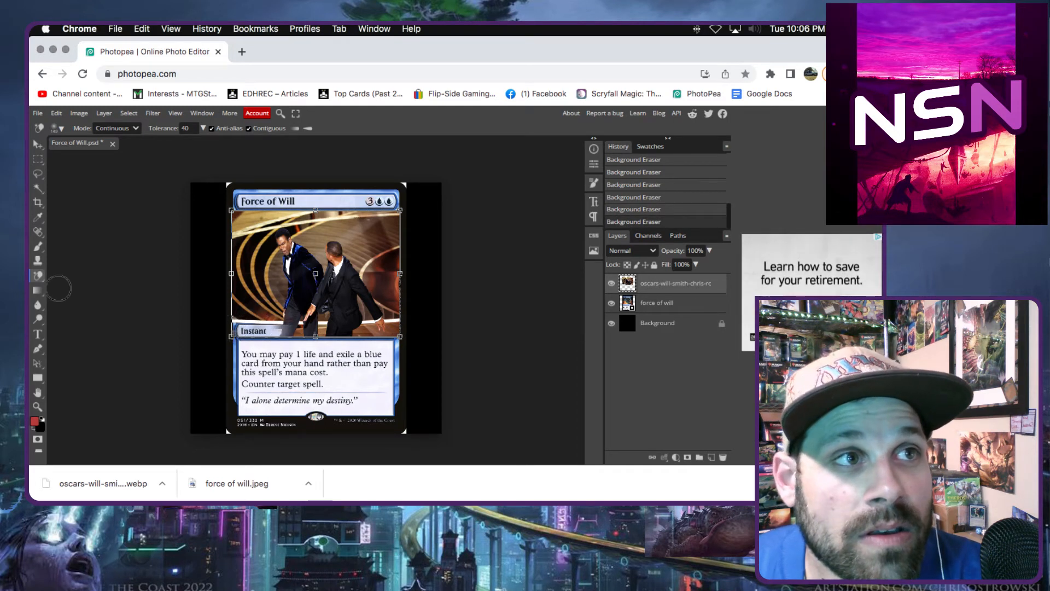
Step: Erase the rest of the photo's bottom strip with the Background Eraser to uncover the type line across to the set symbol
{"action": "right_click", "coordinate": [38, 275]}
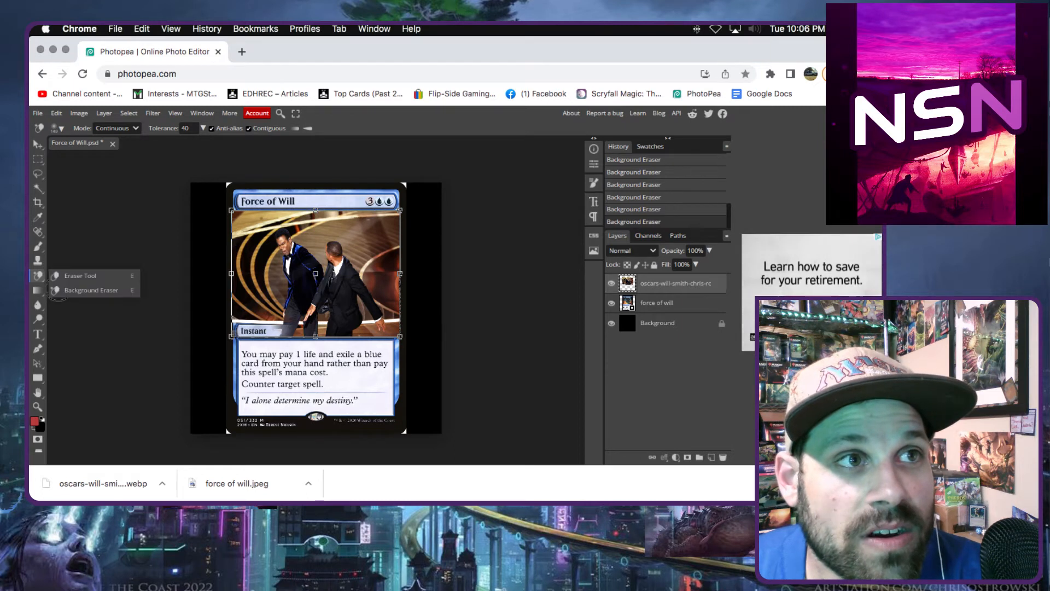
{"action": "left_click", "coordinate": [82, 290]}
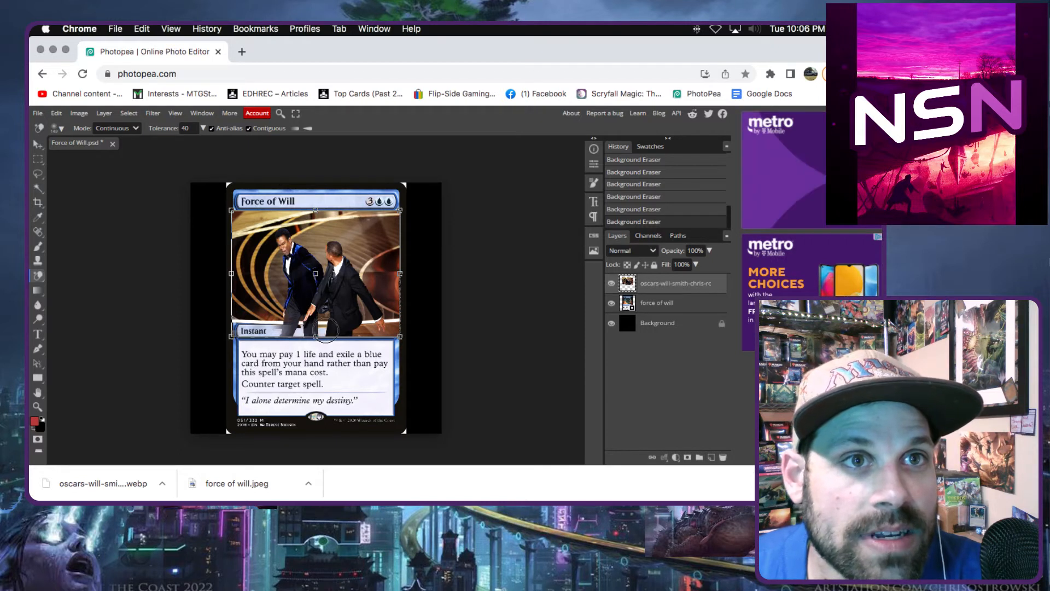
{"action": "left_click", "coordinate": [323, 327]}
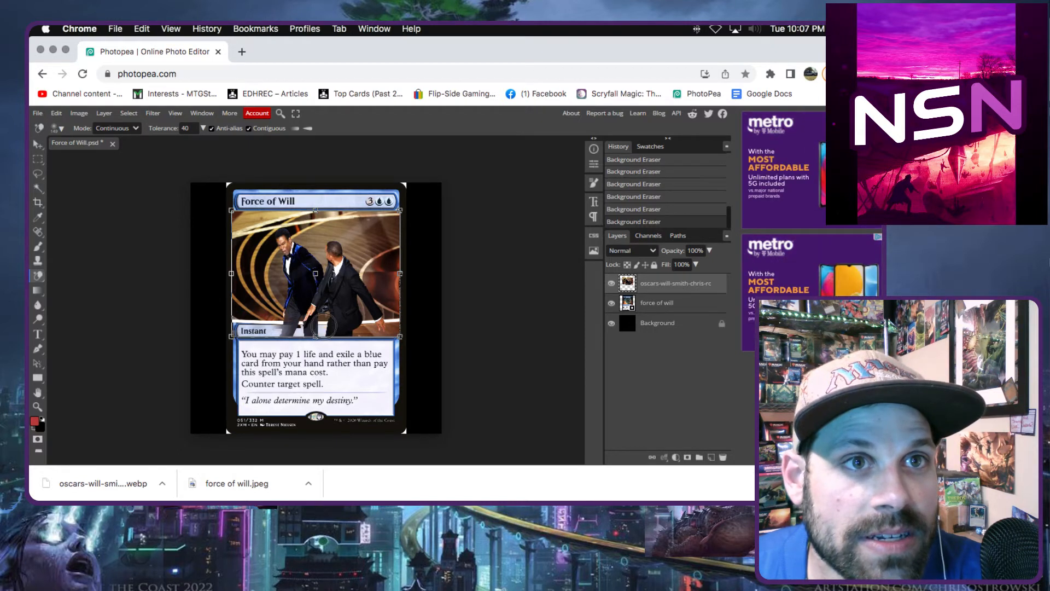
{"action": "left_click", "coordinate": [361, 331]}
{"action": "left_click", "coordinate": [368, 328]}
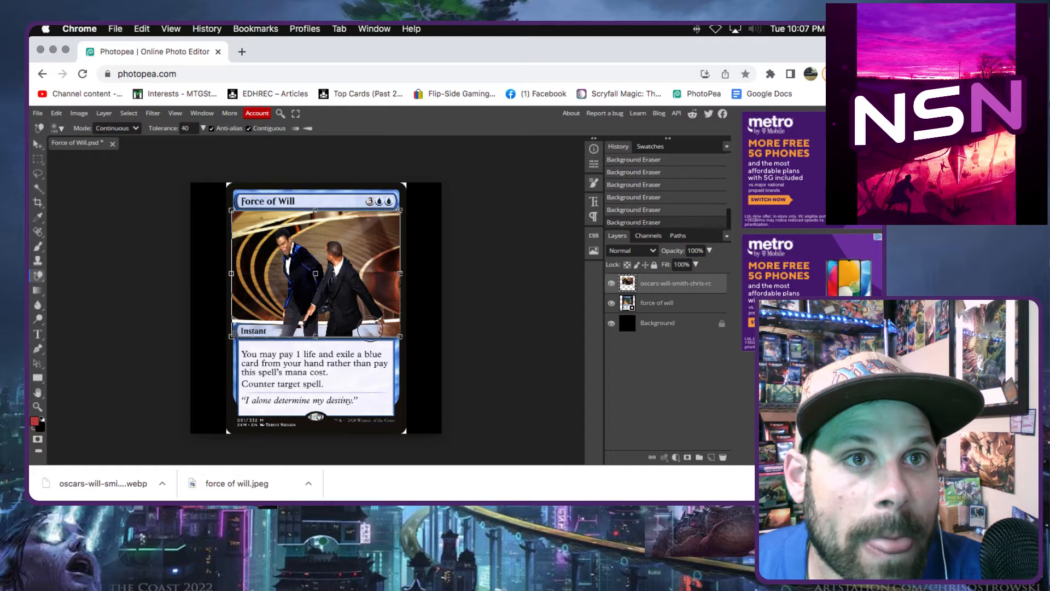
{"action": "left_click", "coordinate": [386, 329]}
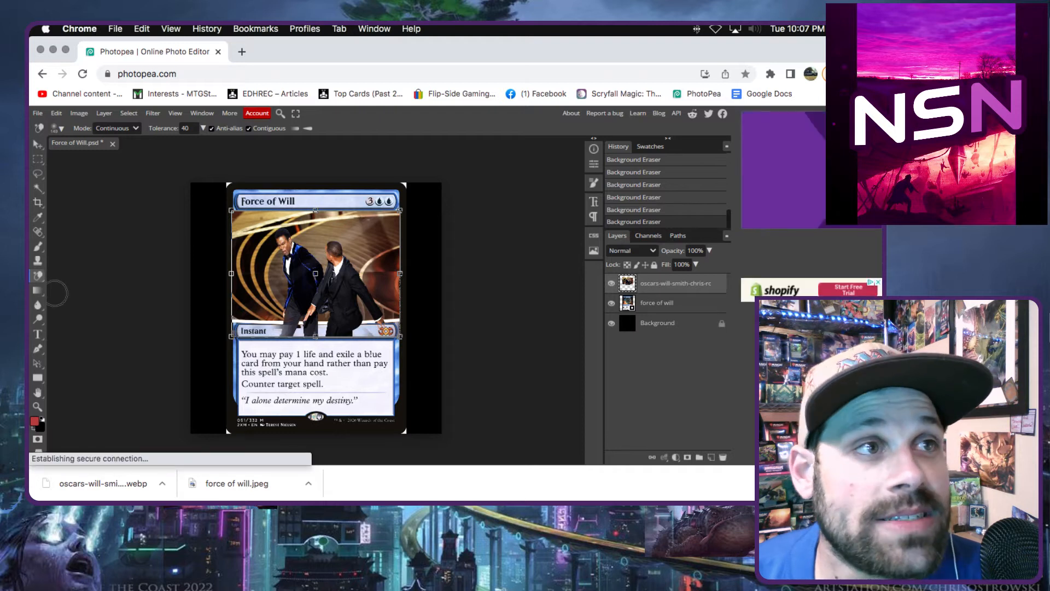
Step: Switch to the regular Eraser with a soft round brush at 0% hardness and 74 px size
{"action": "left_click", "coordinate": [38, 275]}
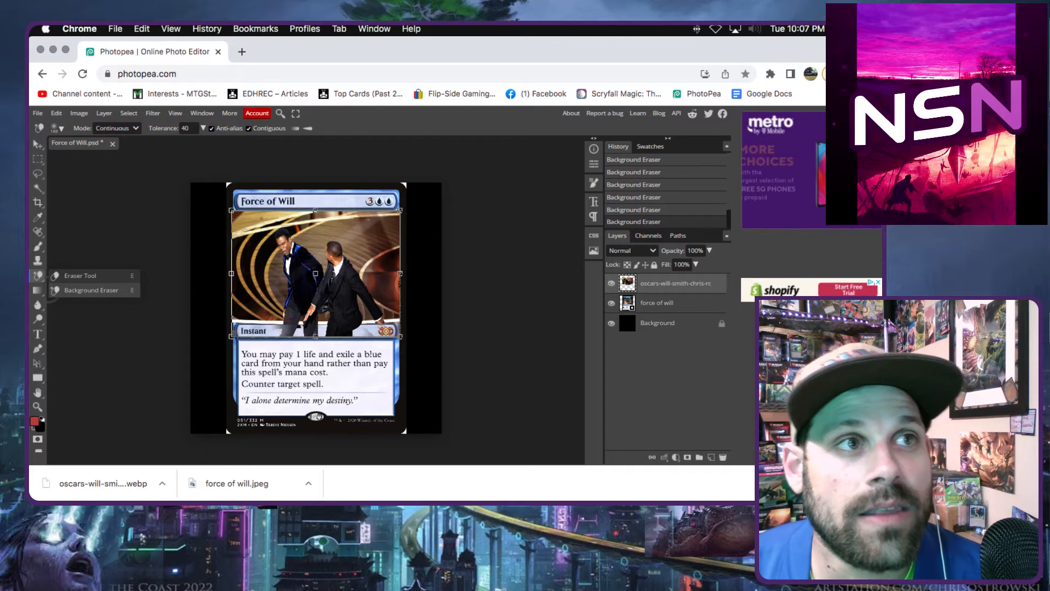
{"action": "left_click", "coordinate": [66, 276]}
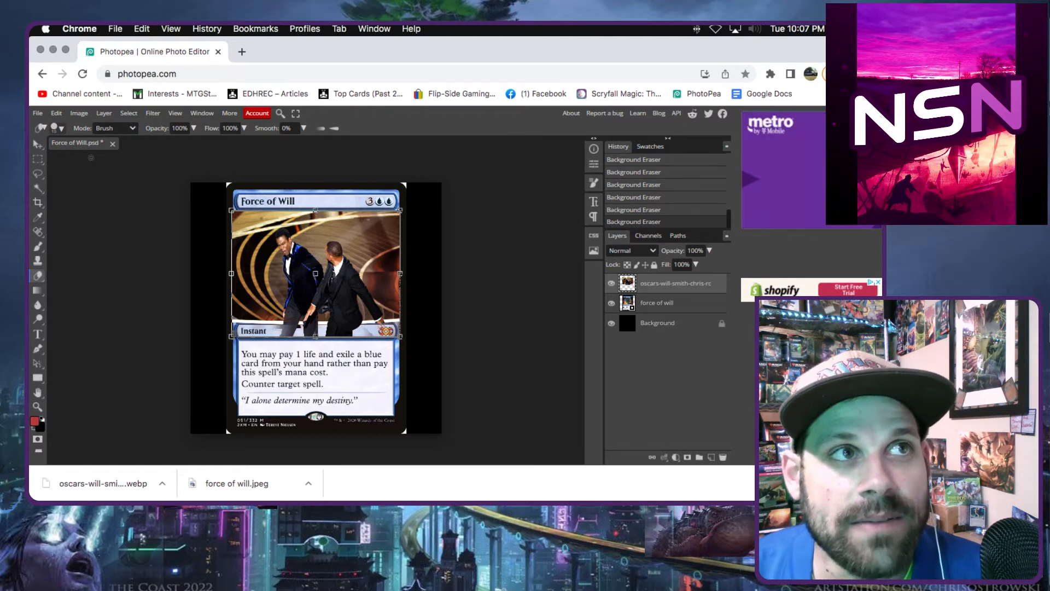
{"action": "left_click", "coordinate": [56, 128]}
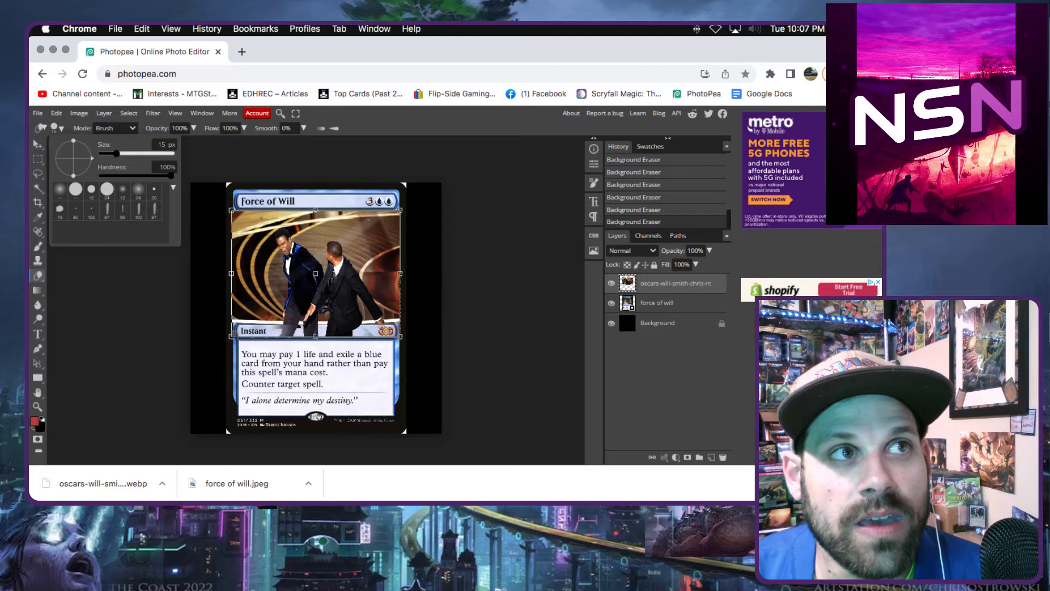
{"action": "left_click", "coordinate": [59, 189]}
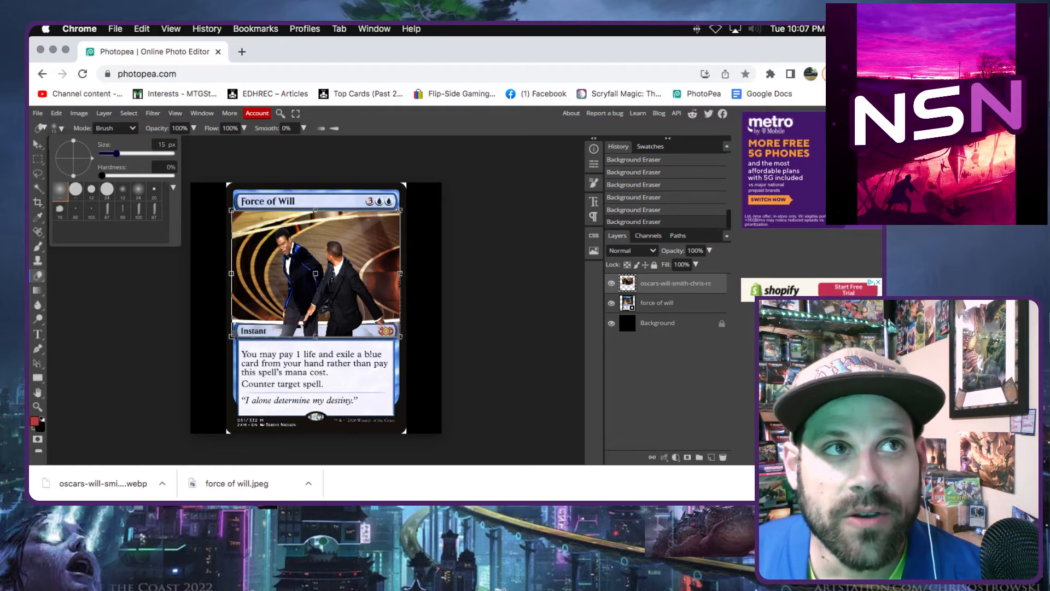
{"action": "key", "text": "bracketright"}
{"action": "key", "text": "bracketright"}
{"action": "key", "text": "bracketright"}
{"action": "key", "text": "bracketright"}
{"action": "key", "text": "bracketright"}
{"action": "key", "text": "bracketright"}
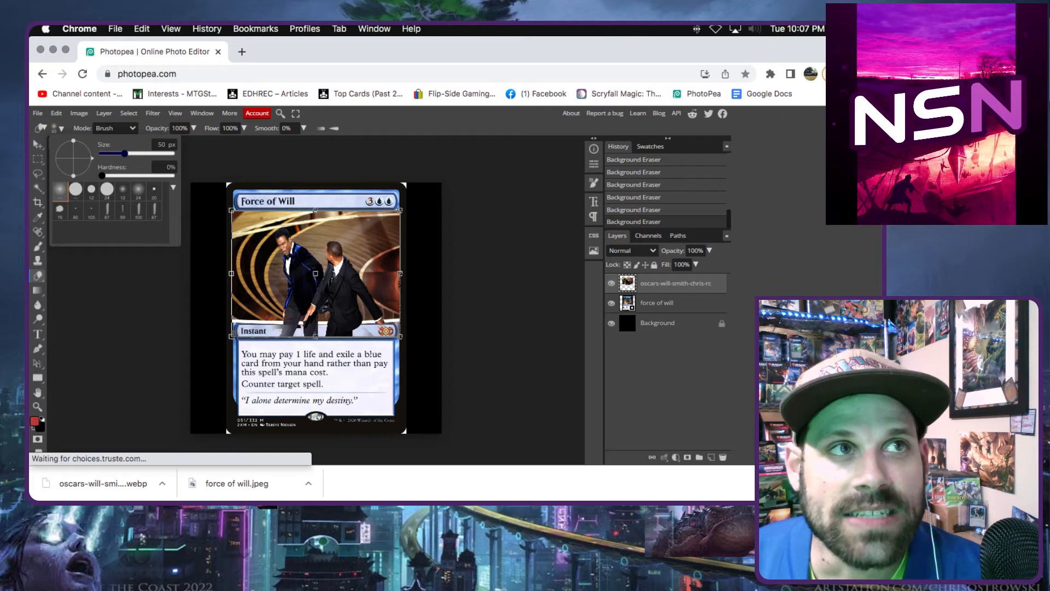
{"action": "key", "text": "bracketright"}
{"action": "key", "text": "bracketright"}
{"action": "key", "text": "bracketright"}
{"action": "key", "text": "bracketright"}
{"action": "key", "text": "bracketright"}
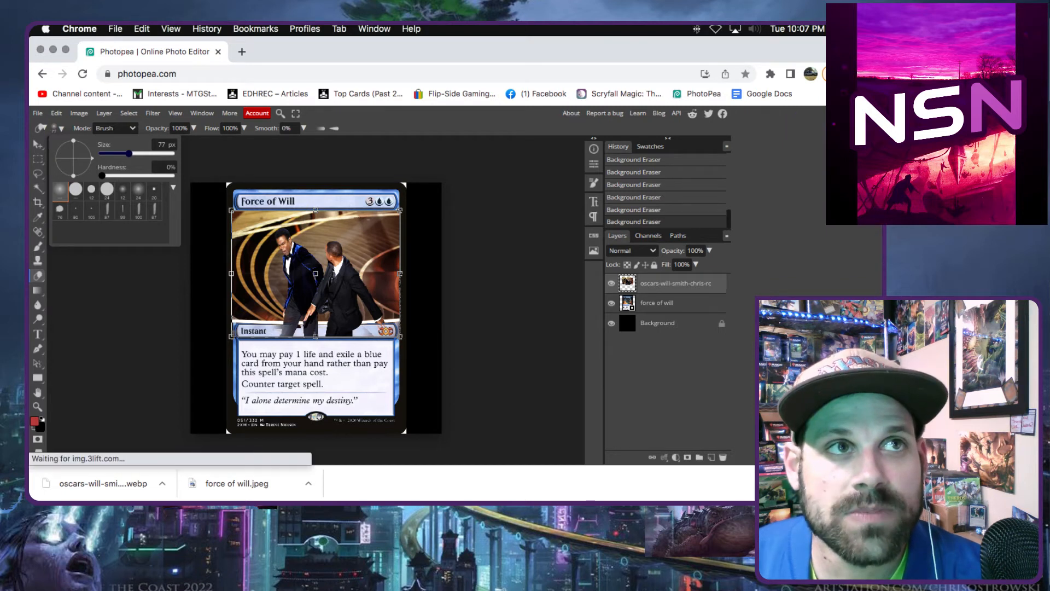
{"action": "key", "text": "bracketleft"}
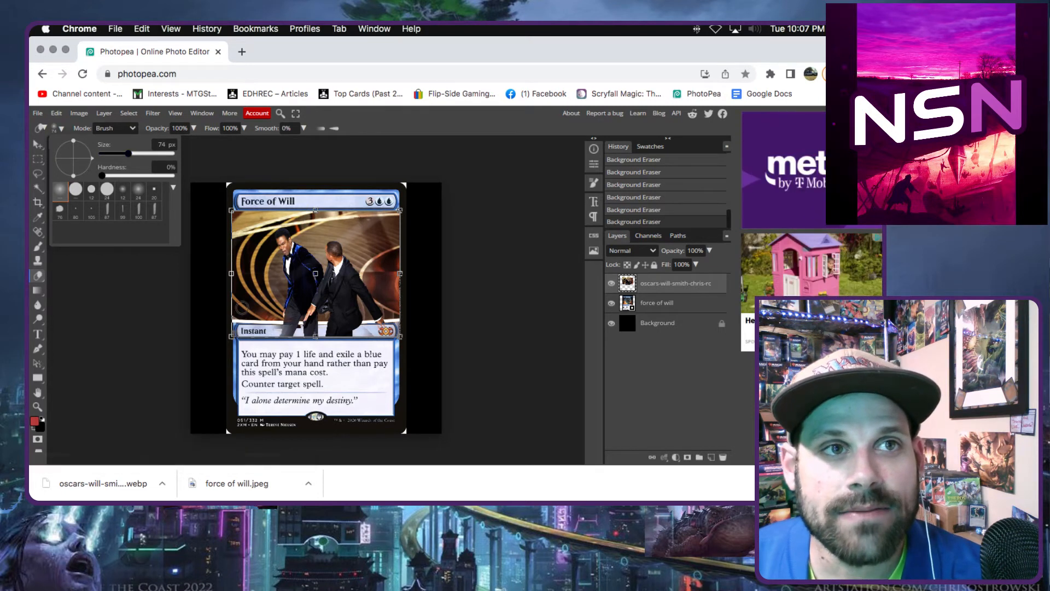
Step: Erase the leftover photo remnants along the bottom edge around the "Instant" label
{"action": "left_click_drag", "start_coordinate": [229, 351], "coordinate": [237, 336]}
{"action": "left_click", "coordinate": [236, 336]}
{"action": "left_click", "coordinate": [250, 336]}
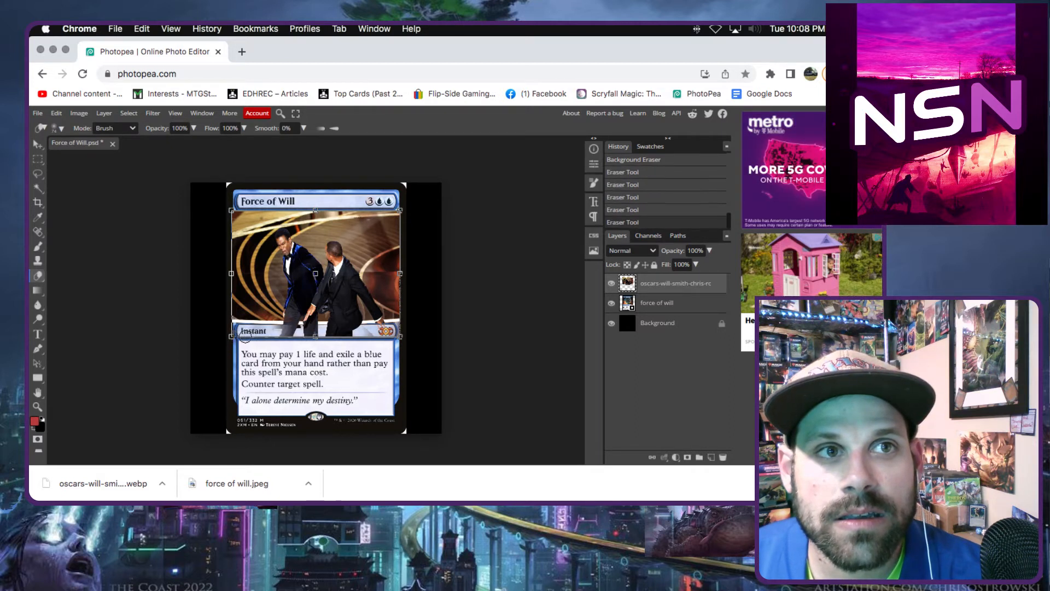
{"action": "left_click_drag", "start_coordinate": [250, 336], "coordinate": [260, 332]}
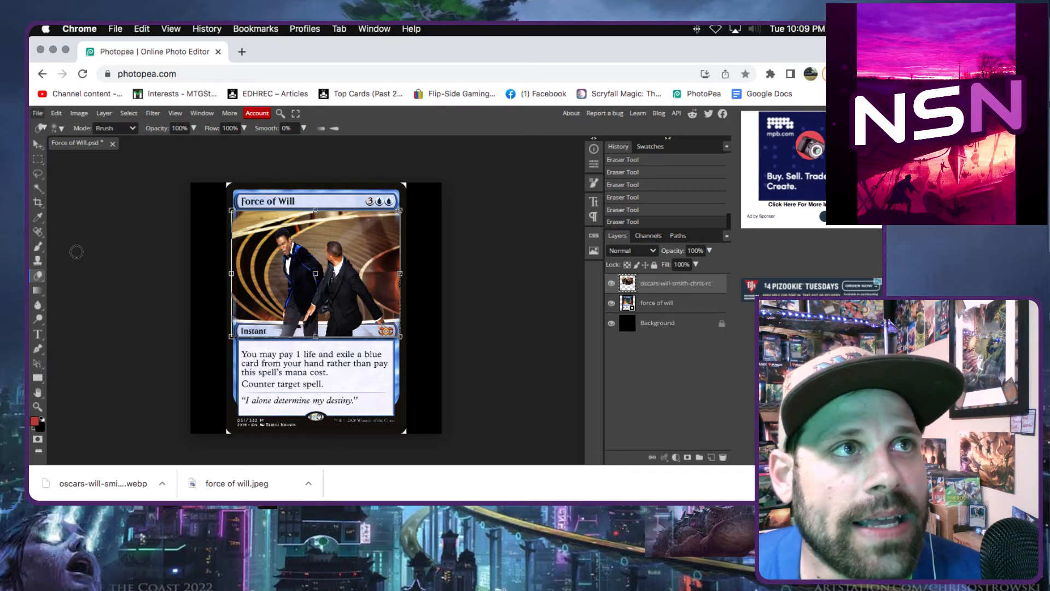
Step: Export the finished card as a PNG named Force of Will at 800 × 800 px and 100% quality
{"action": "left_click", "coordinate": [37, 113]}
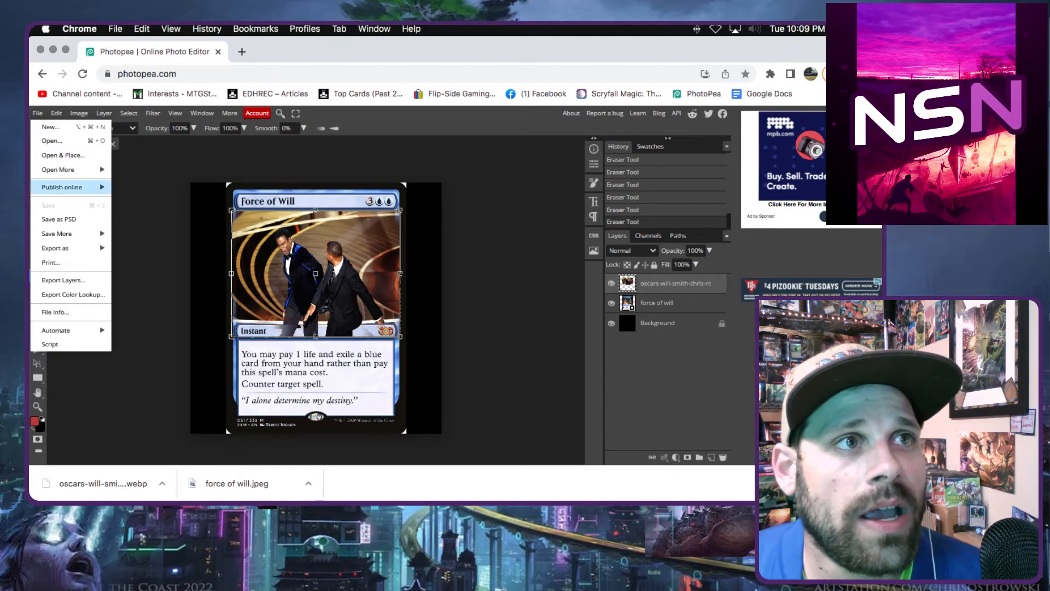
{"action": "mouse_move", "coordinate": [60, 248]}
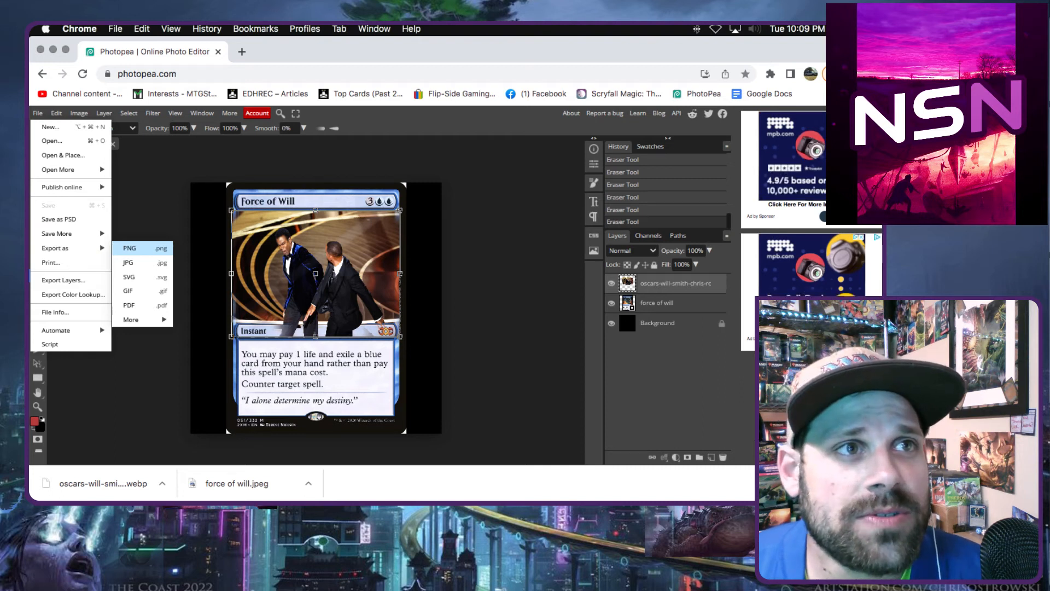
{"action": "left_click", "coordinate": [131, 248]}
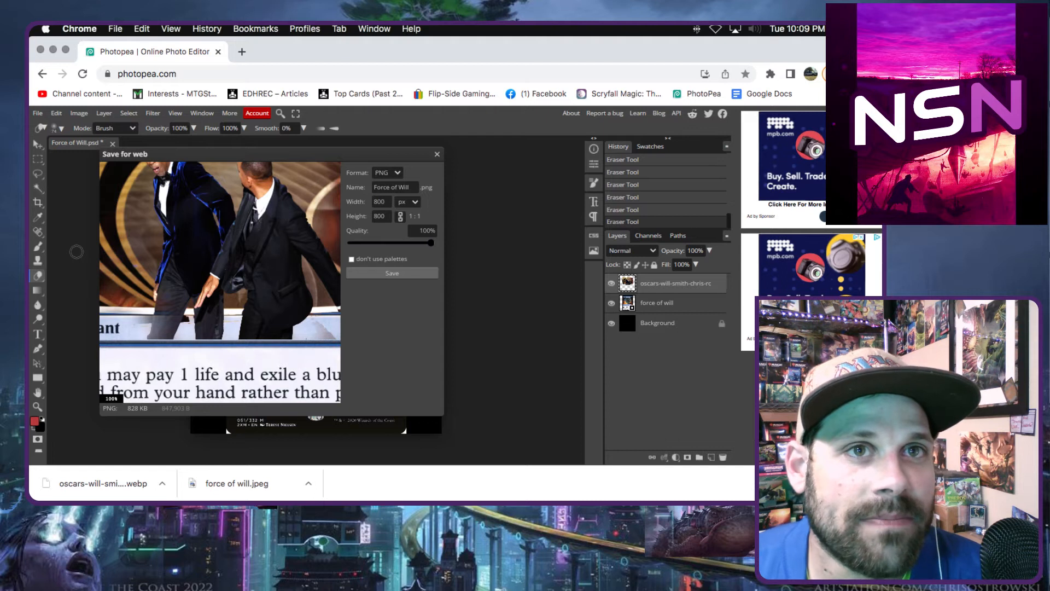
{"action": "left_click", "coordinate": [392, 273]}
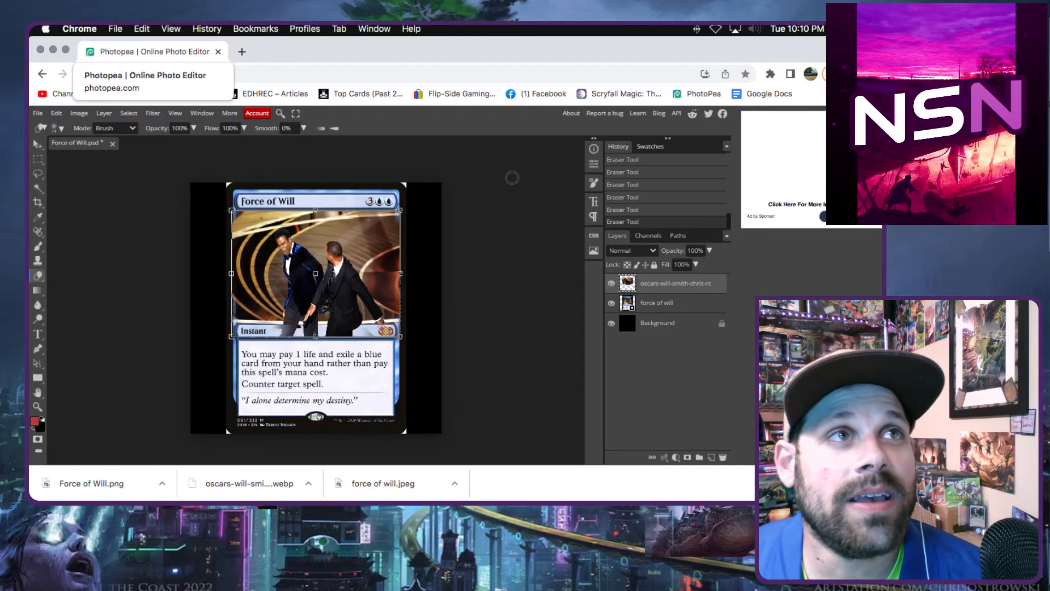
Step: Leave Photopea and open the exported Force of Will.png from the Downloads folder in Preview
{"action": "left_click", "coordinate": [42, 73]}
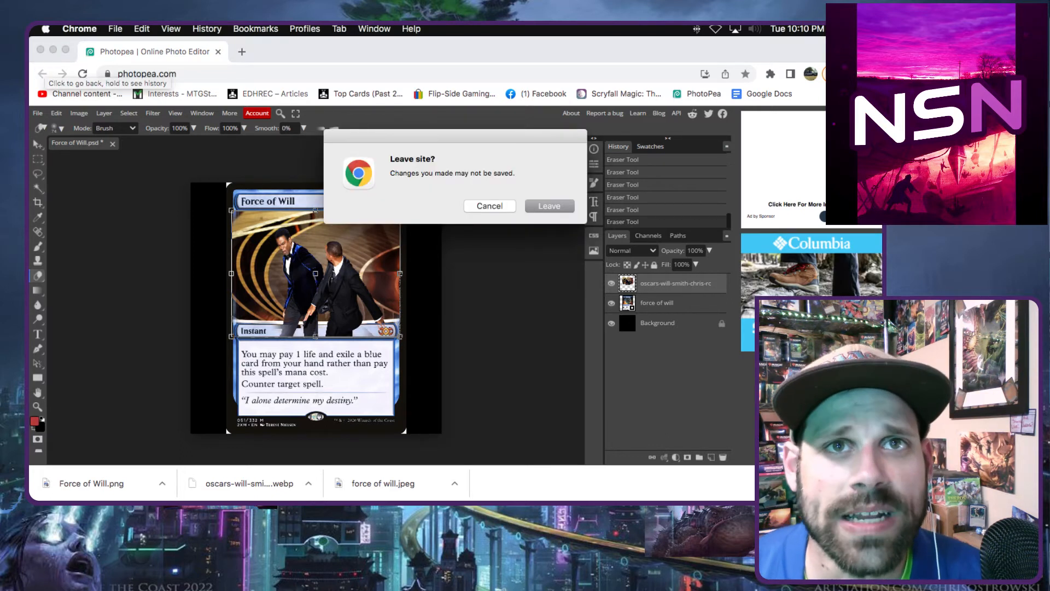
{"action": "left_click", "coordinate": [509, 203]}
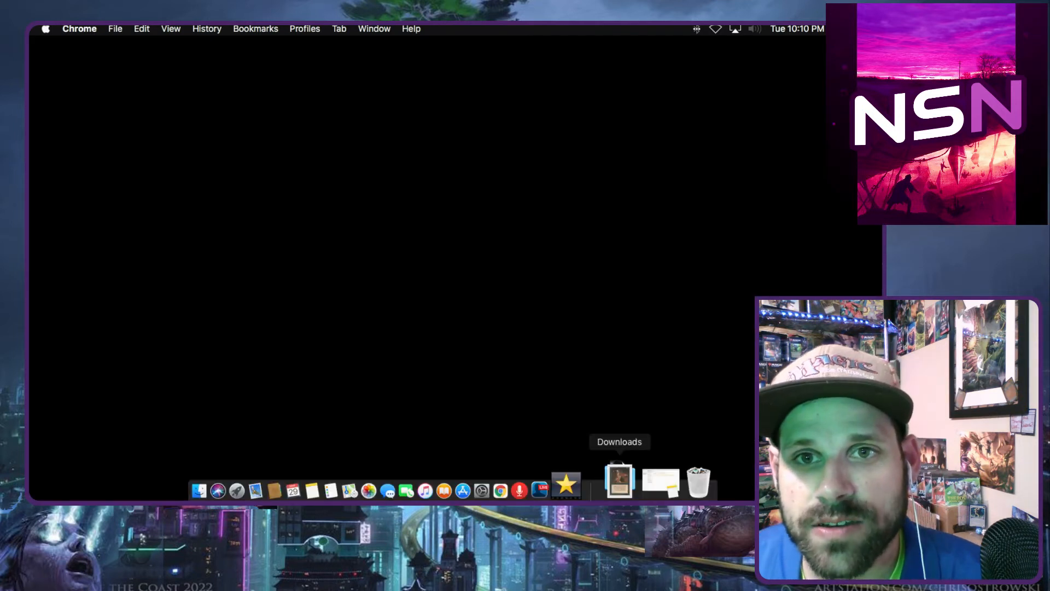
{"action": "left_click", "coordinate": [619, 481]}
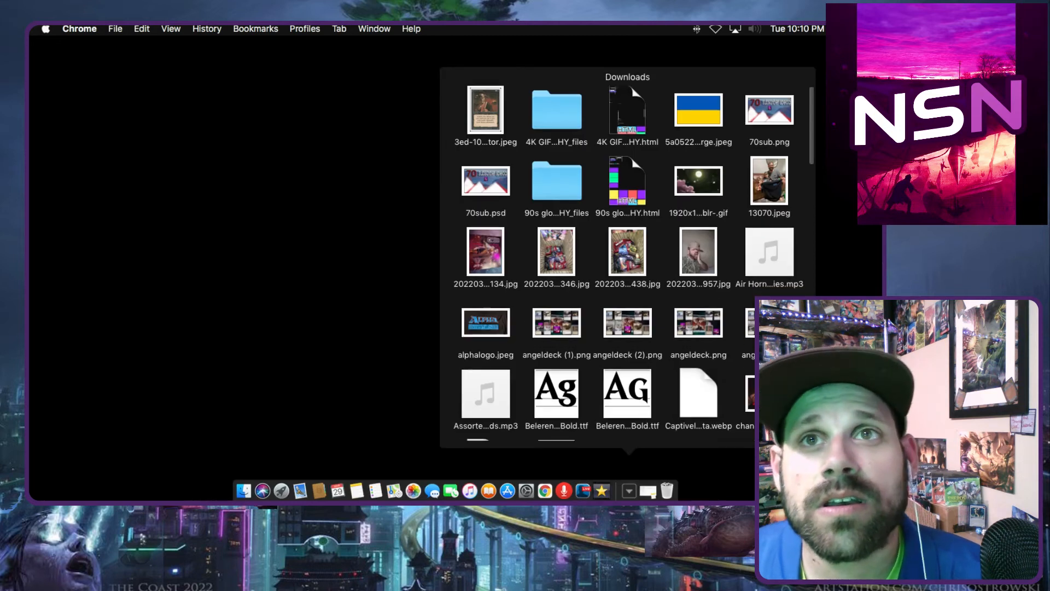
{"action": "scroll", "coordinate": [627, 263], "scroll_direction": "down", "scroll_amount": 5}
{"action": "scroll", "coordinate": [627, 263], "scroll_direction": "down", "scroll_amount": 2}
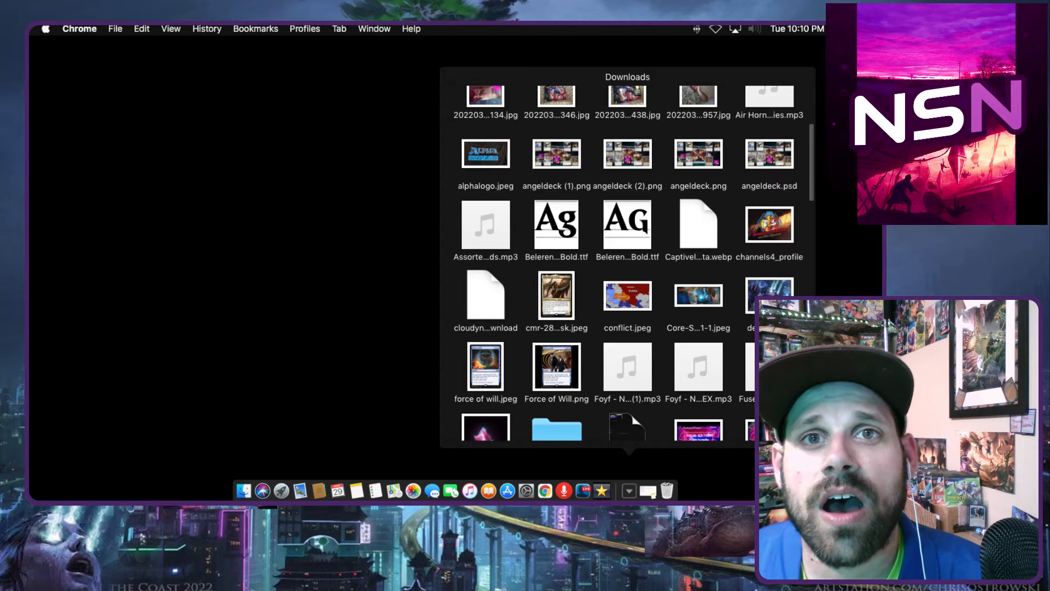
{"action": "left_click", "coordinate": [769, 153]}
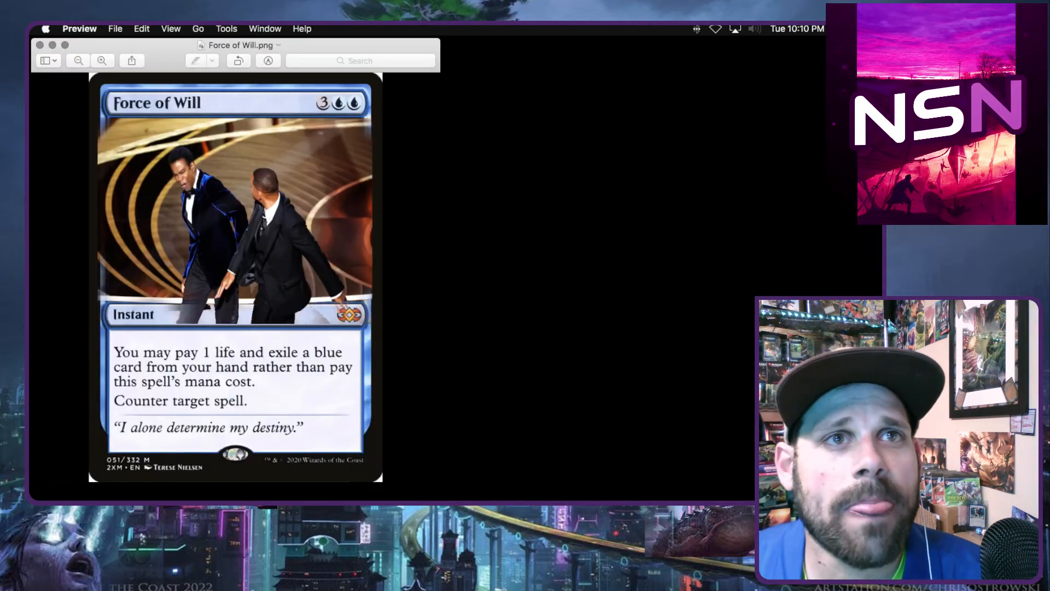
Step: Crop the black side areas off the image down to the card's edges, then save and close the file
{"action": "key", "text": "super+a"}
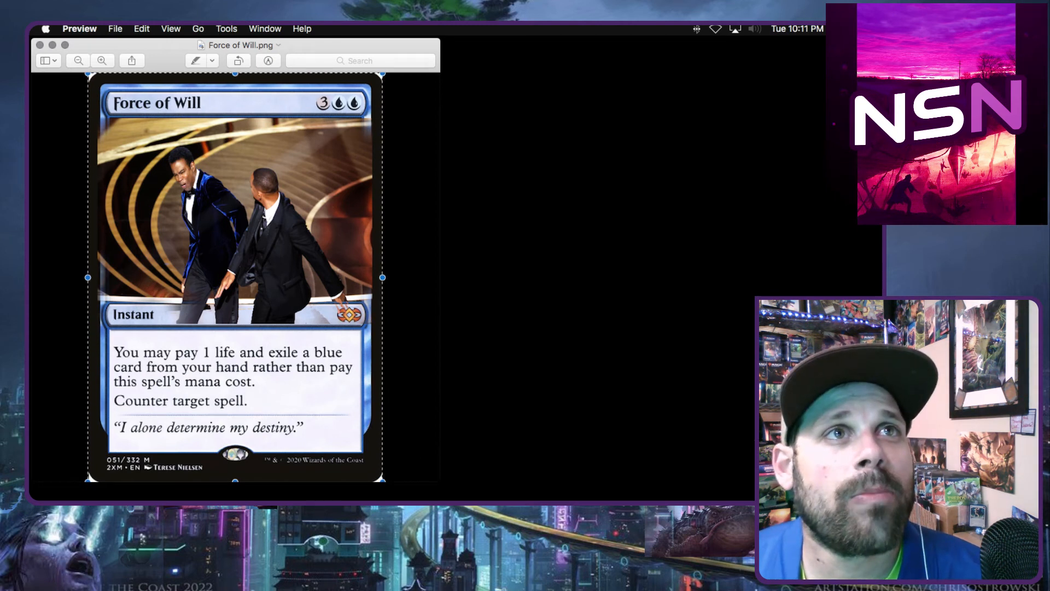
{"action": "left_click", "coordinate": [226, 28]}
{"action": "left_click", "coordinate": [233, 224]}
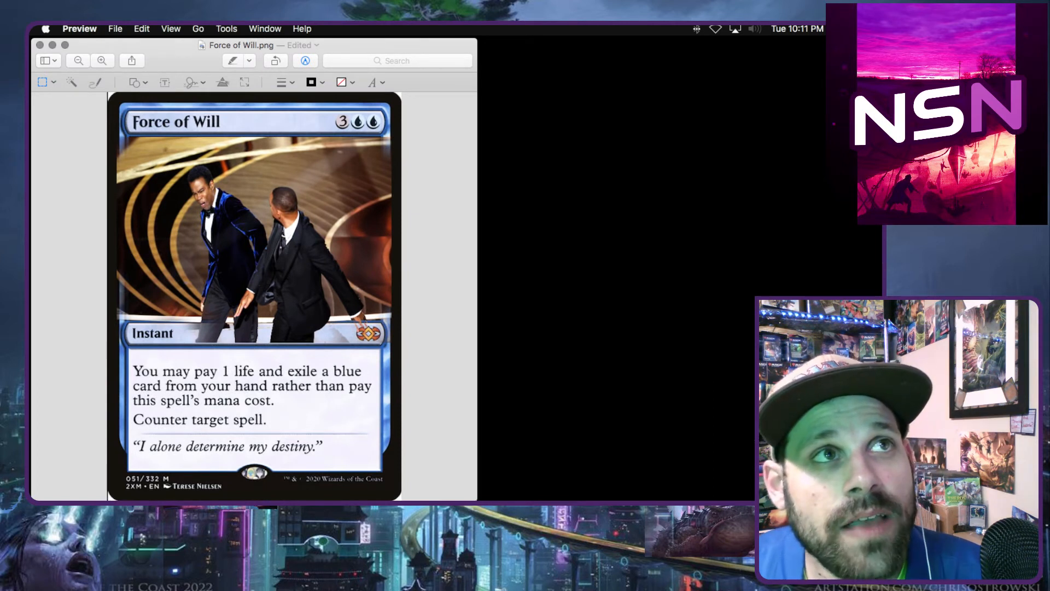
{"action": "left_click", "coordinate": [115, 28]}
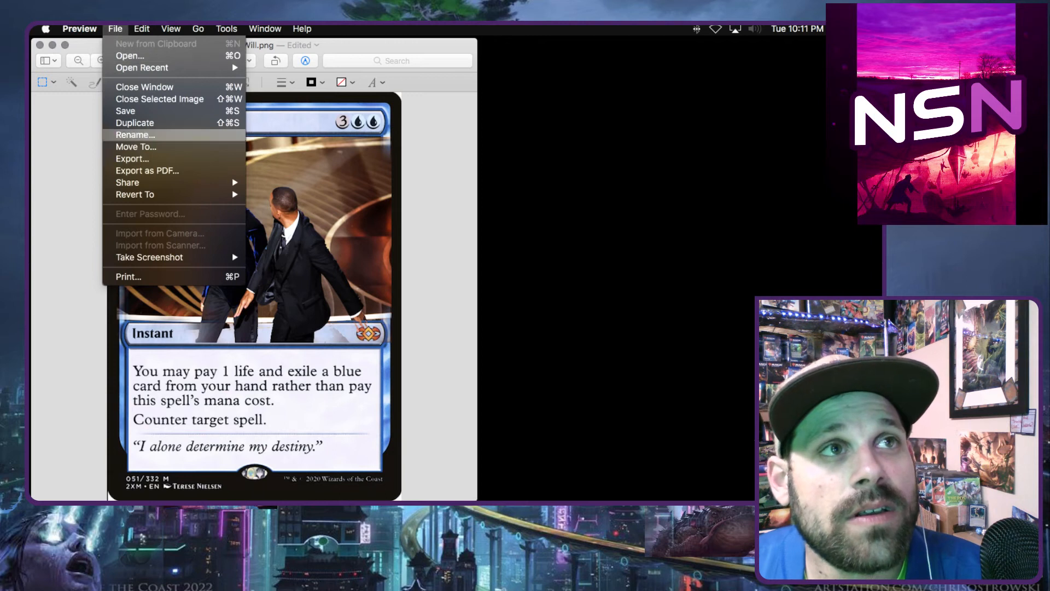
{"action": "left_click", "coordinate": [125, 111]}
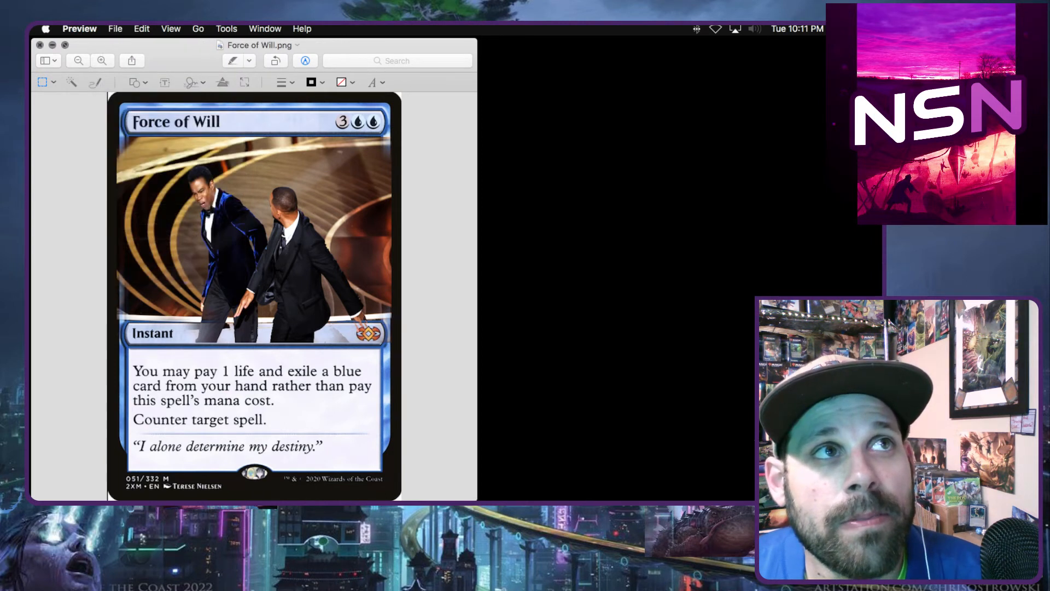
{"action": "left_click", "coordinate": [40, 45]}
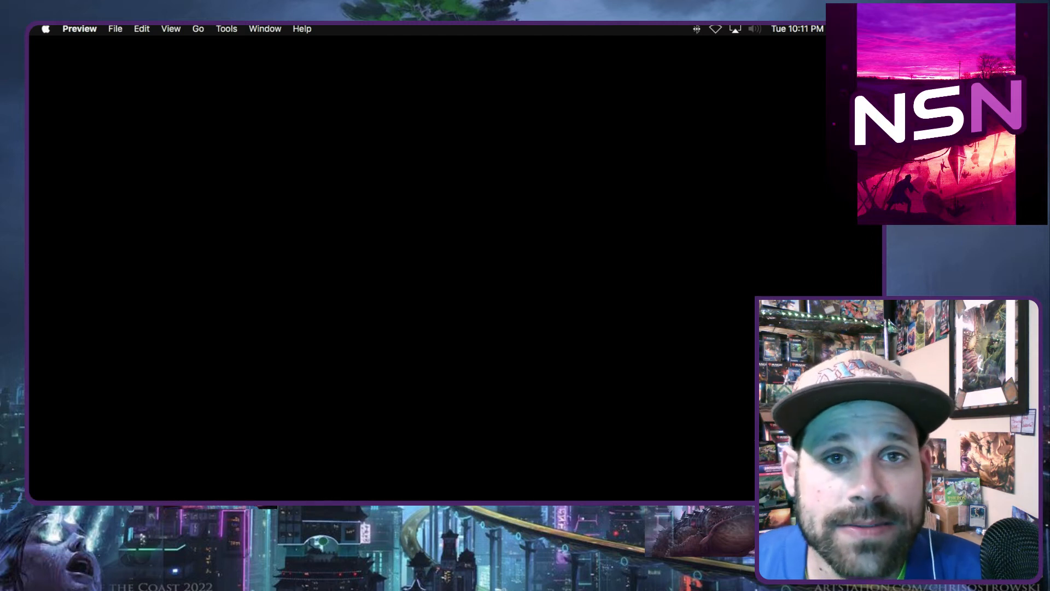
Step: Switch to Google Chrome with the Person 1 profile and open the Google Docs home page
{"action": "mouse_move", "coordinate": [615, 487]}
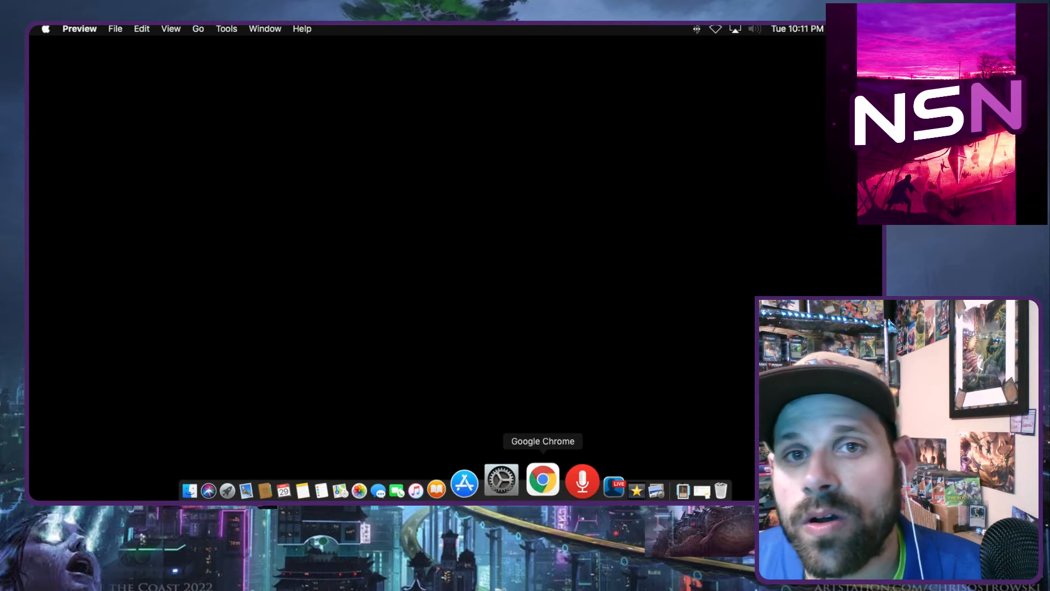
{"action": "left_click", "coordinate": [535, 480]}
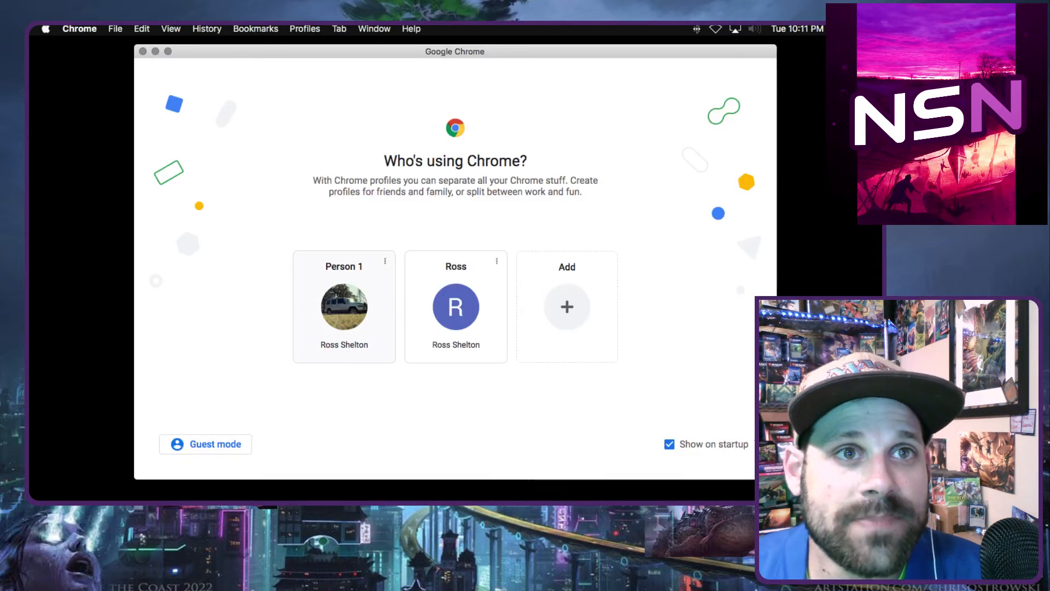
{"action": "left_click", "coordinate": [344, 306]}
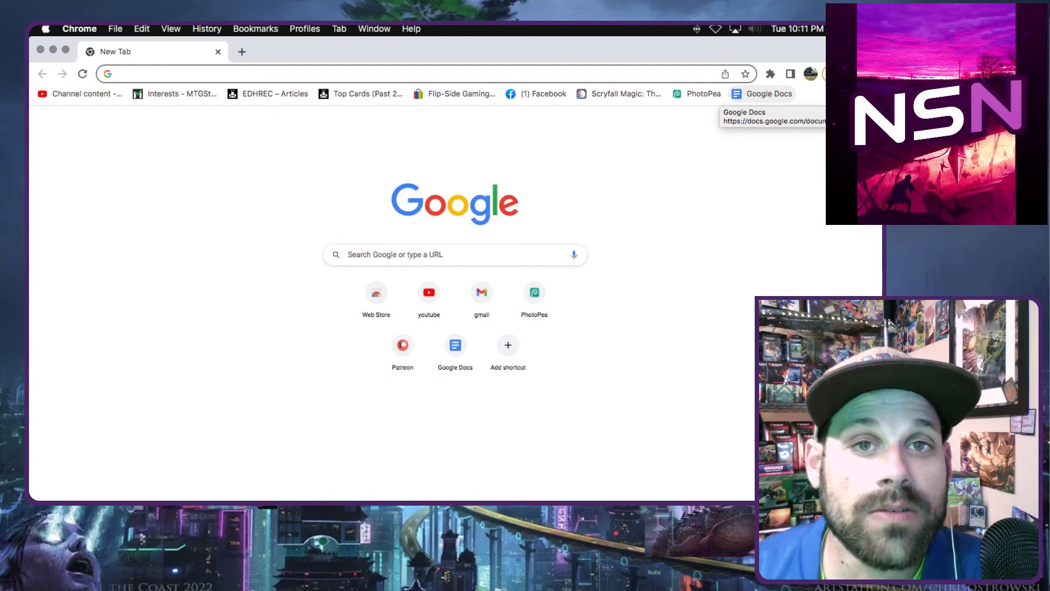
{"action": "left_click", "coordinate": [763, 93]}
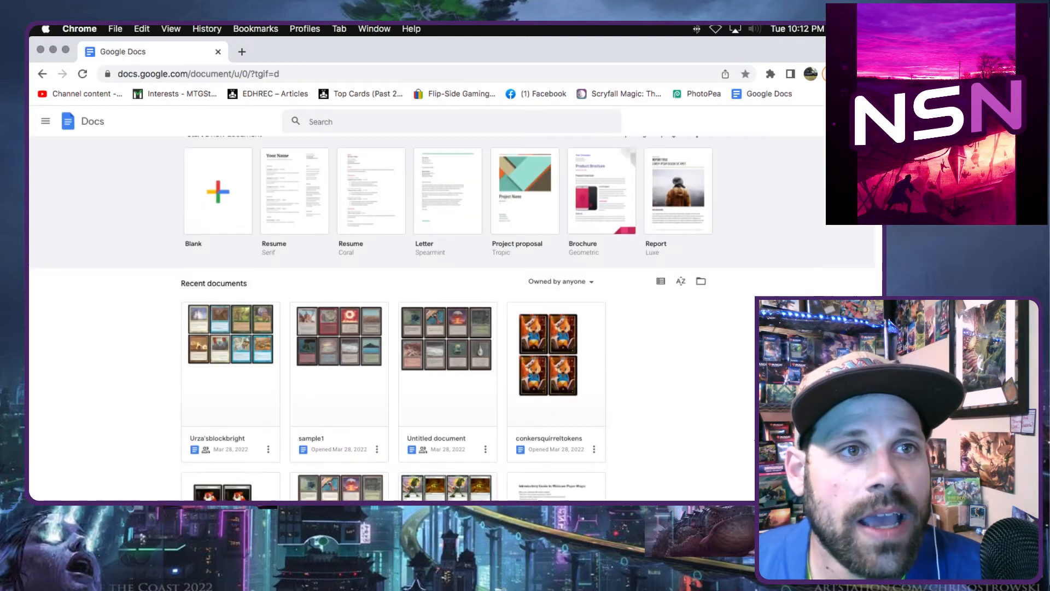
{"action": "scroll", "coordinate": [451, 317], "scroll_direction": "down", "scroll_amount": 1}
{"action": "scroll", "coordinate": [451, 317], "scroll_direction": "down", "scroll_amount": 1}
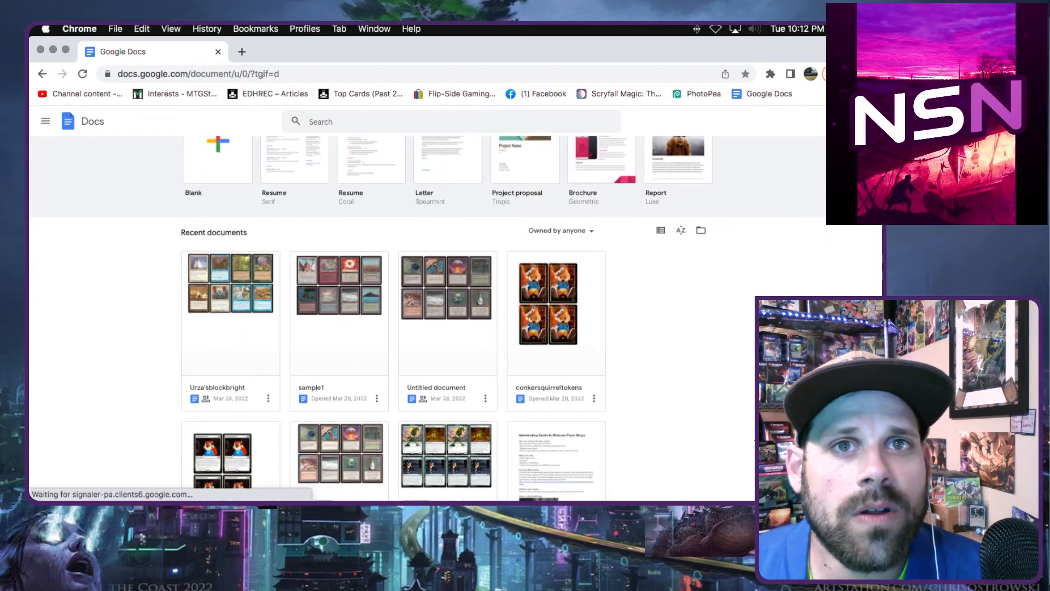
{"action": "scroll", "coordinate": [452, 317], "scroll_direction": "up", "scroll_amount": 2}
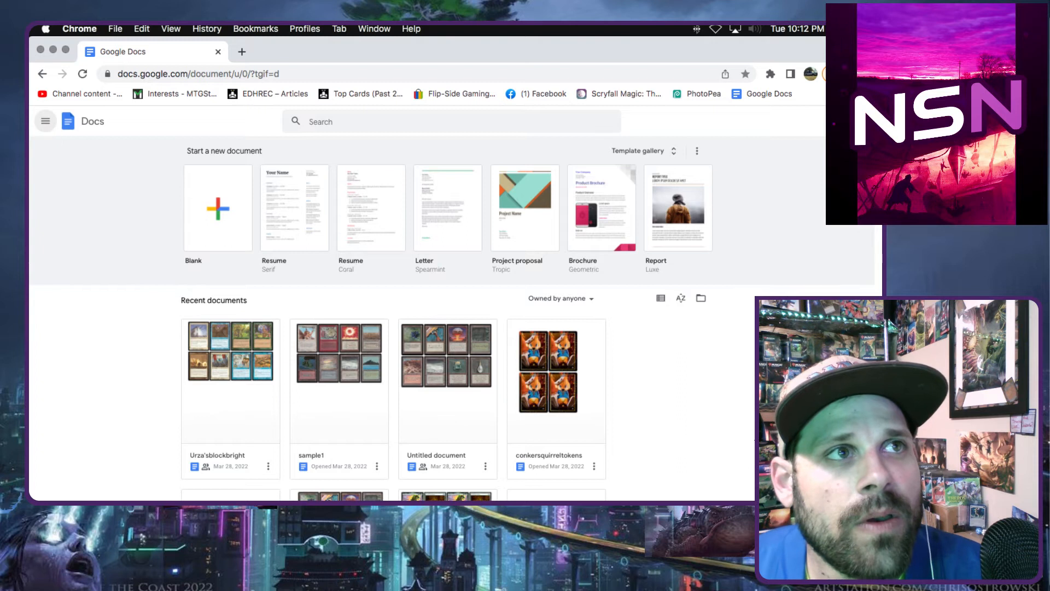
{"action": "left_click", "coordinate": [45, 121]}
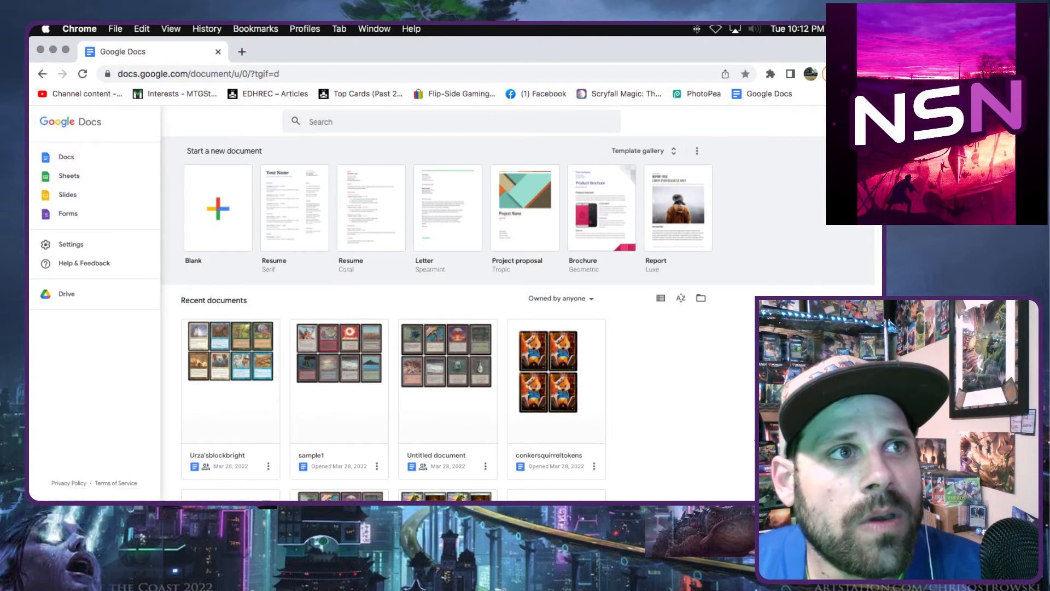
{"action": "key", "text": "Escape"}
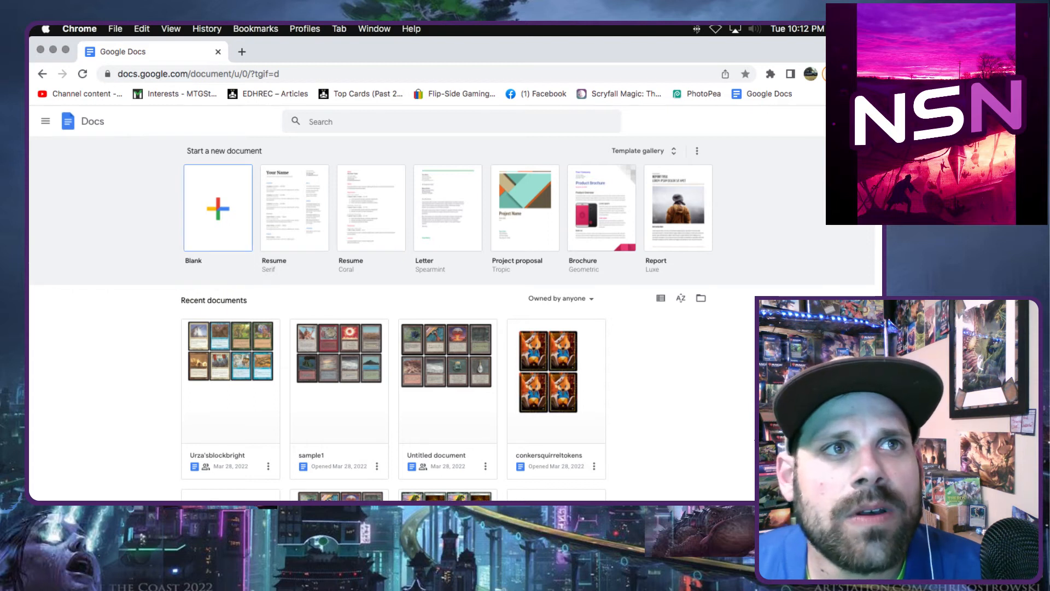
Step: Create a blank document and insert Force of Will.png into it from the computer's Downloads folder
{"action": "left_click", "coordinate": [217, 208]}
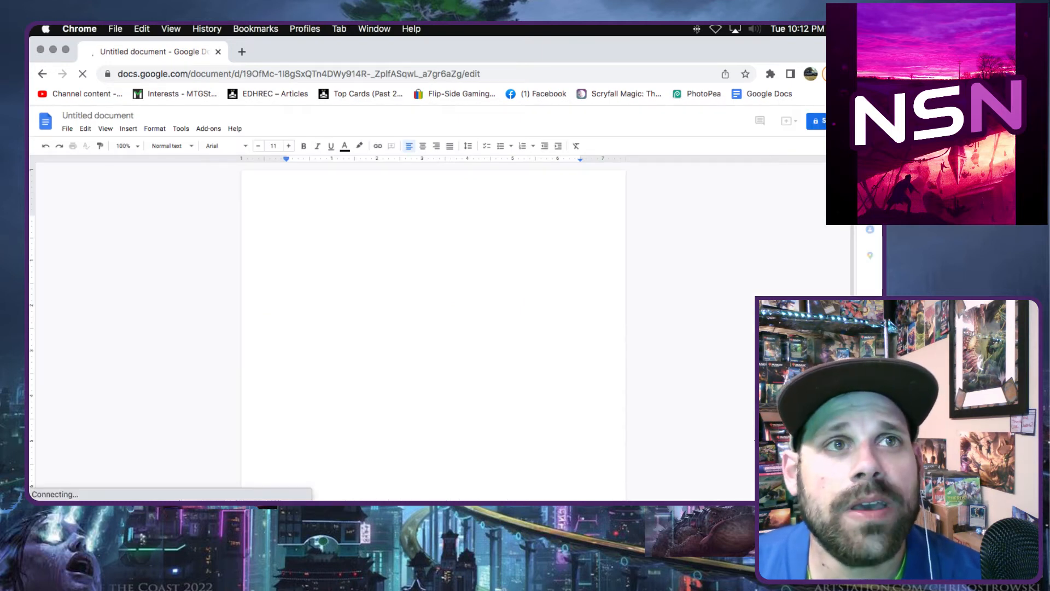
{"action": "left_click", "coordinate": [128, 129]}
{"action": "mouse_move", "coordinate": [147, 146]}
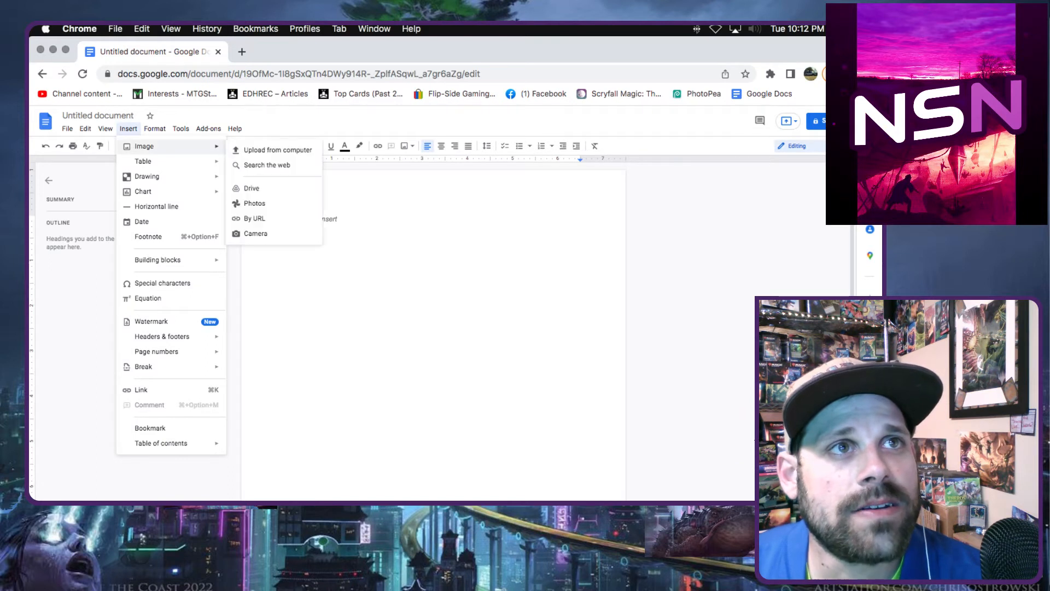
{"action": "left_click", "coordinate": [277, 149]}
{"action": "scroll", "coordinate": [391, 225], "scroll_direction": "up", "scroll_amount": 5}
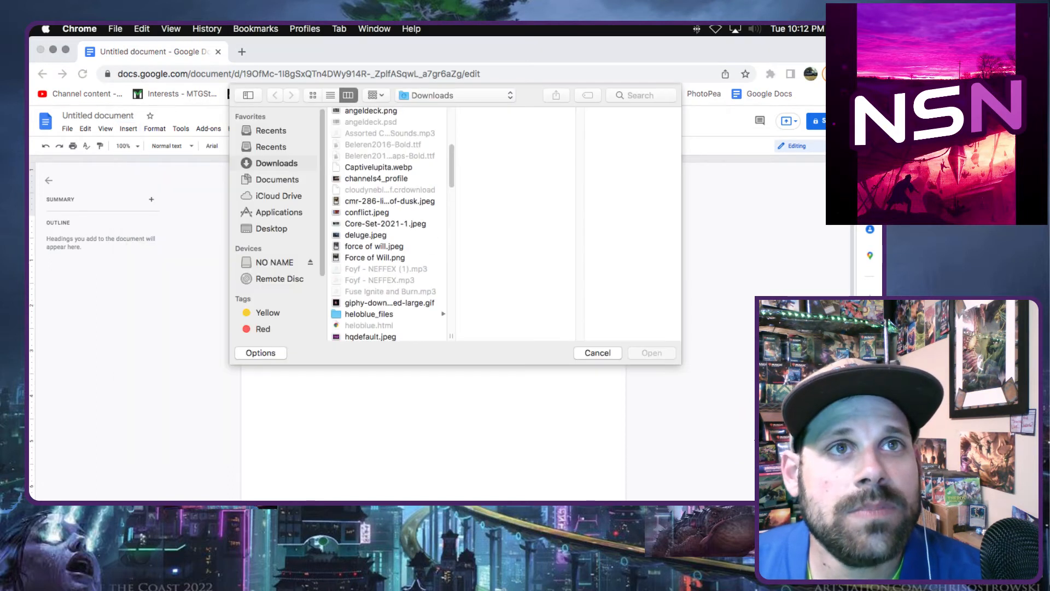
{"action": "scroll", "coordinate": [391, 224], "scroll_direction": "down", "scroll_amount": 10}
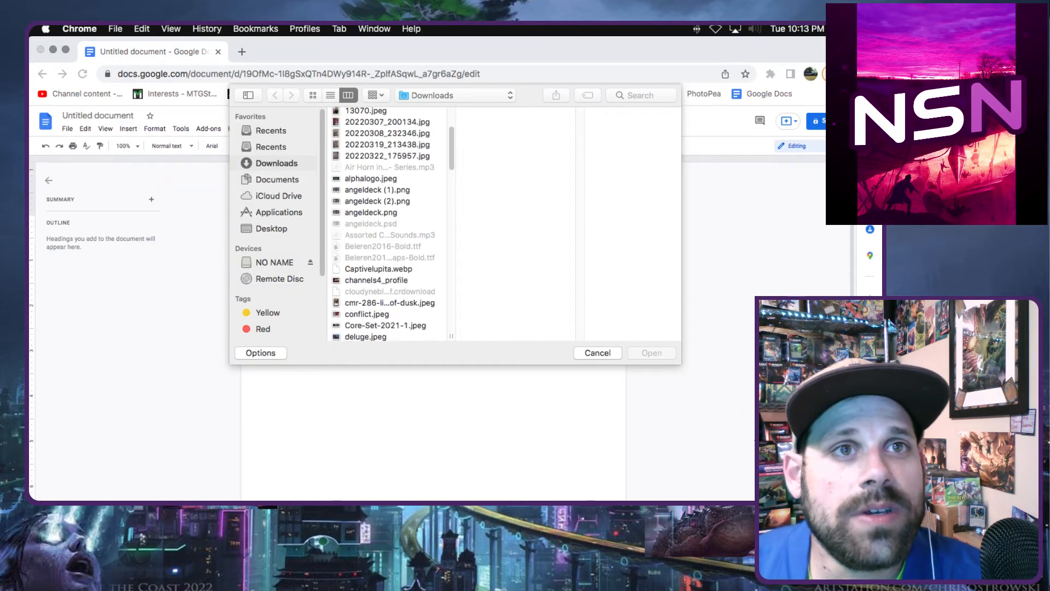
{"action": "scroll", "coordinate": [391, 225], "scroll_direction": "up", "scroll_amount": 5}
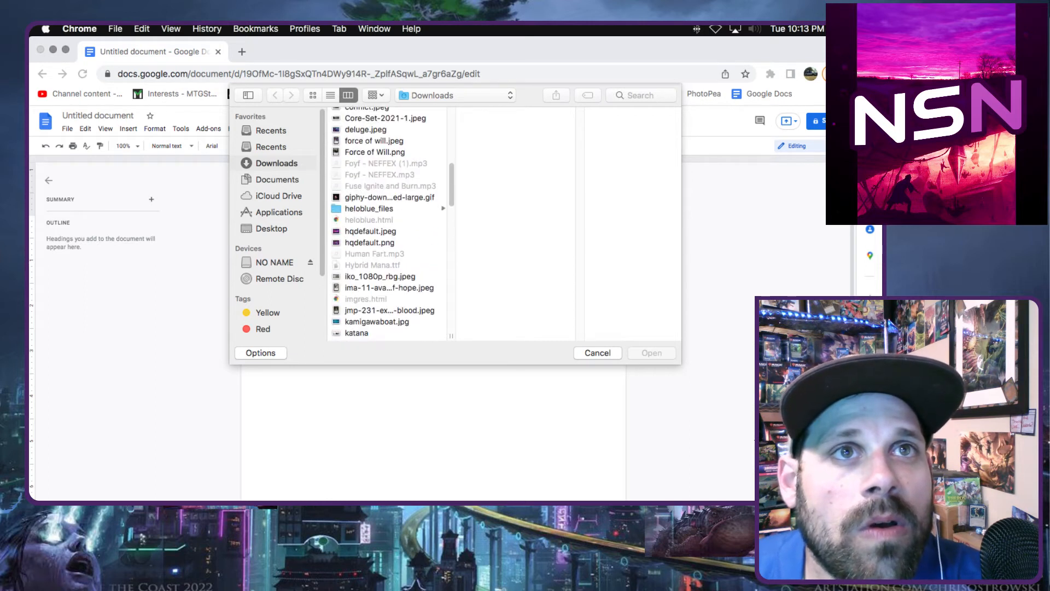
{"action": "left_click", "coordinate": [375, 152]}
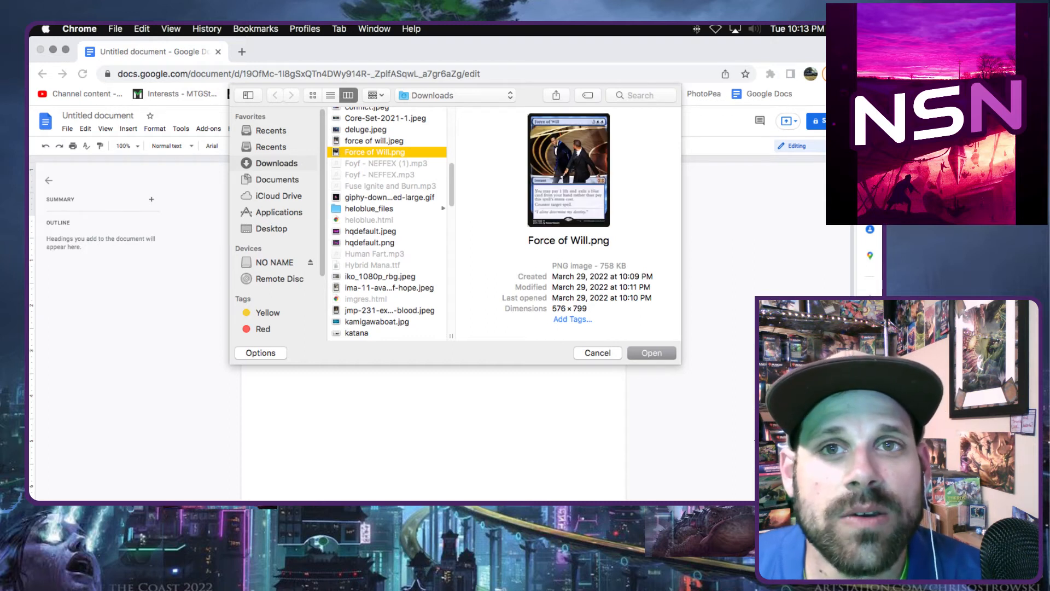
{"action": "key", "text": "Return"}
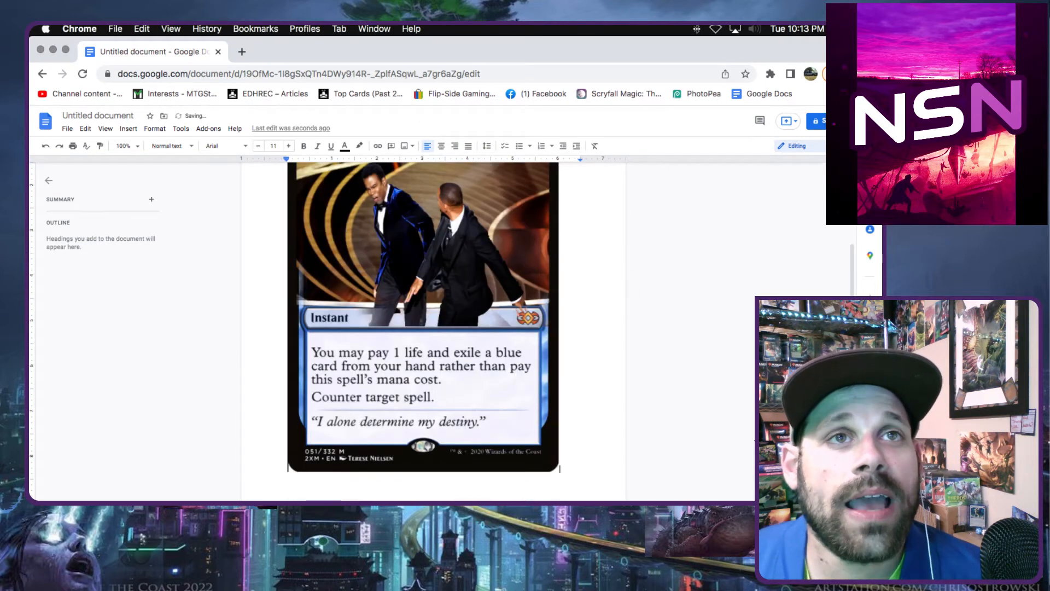
Step: Open the image options for the inserted Force of Will card image
{"action": "scroll", "coordinate": [432, 328], "scroll_direction": "up", "scroll_amount": 3}
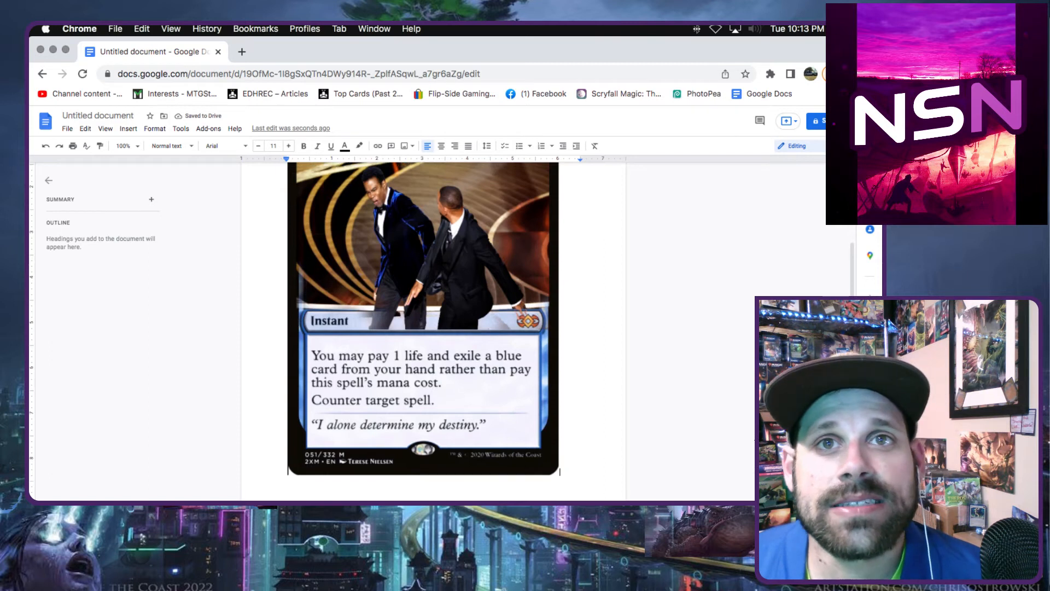
{"action": "scroll", "coordinate": [432, 328], "scroll_direction": "down", "scroll_amount": 4}
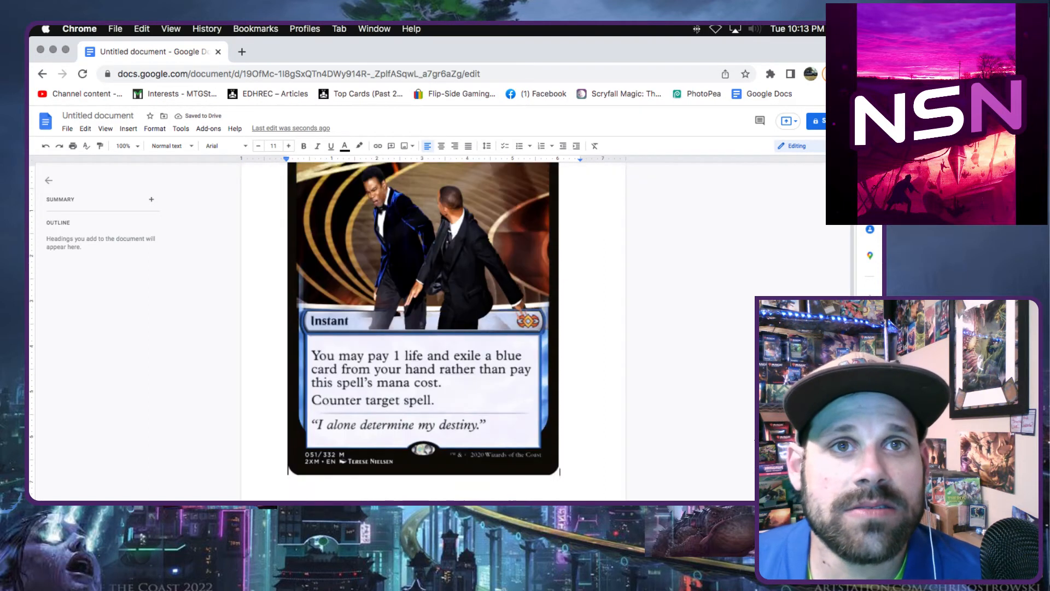
{"action": "scroll", "coordinate": [432, 328], "scroll_direction": "up", "scroll_amount": 4}
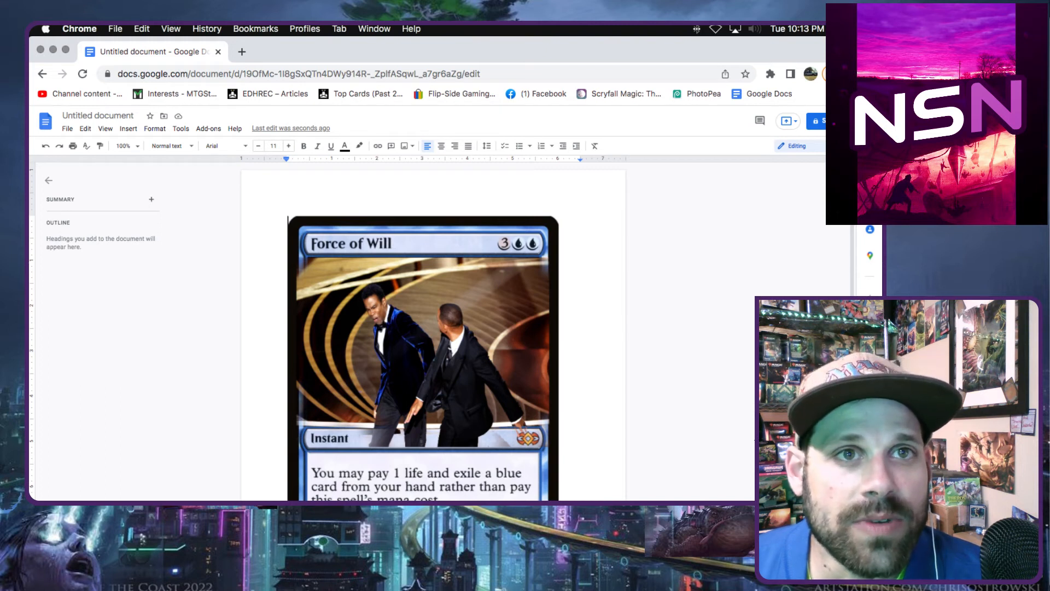
{"action": "right_click", "coordinate": [384, 221]}
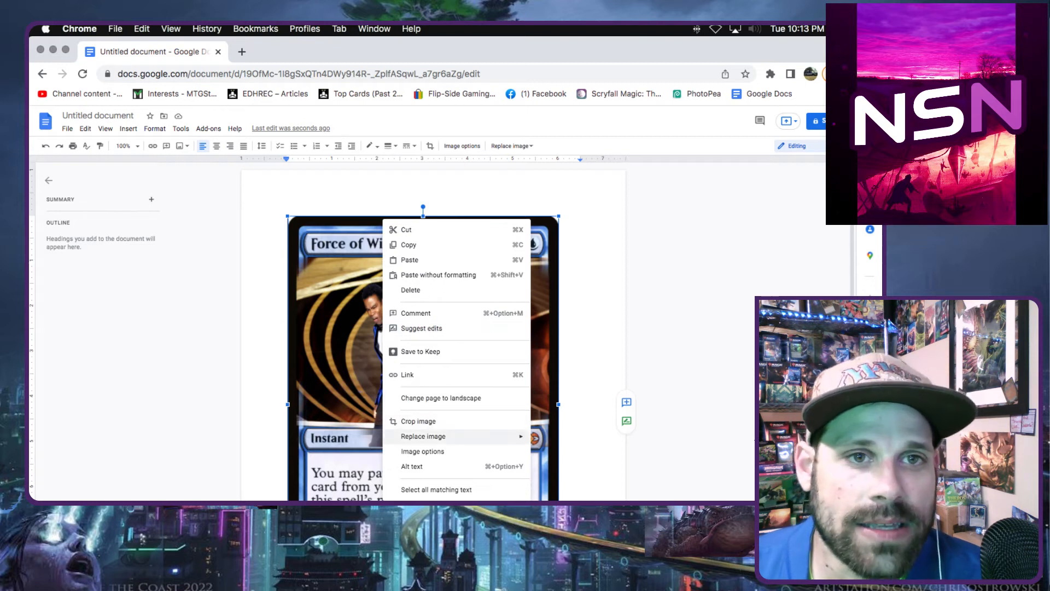
{"action": "mouse_move", "coordinate": [427, 436]}
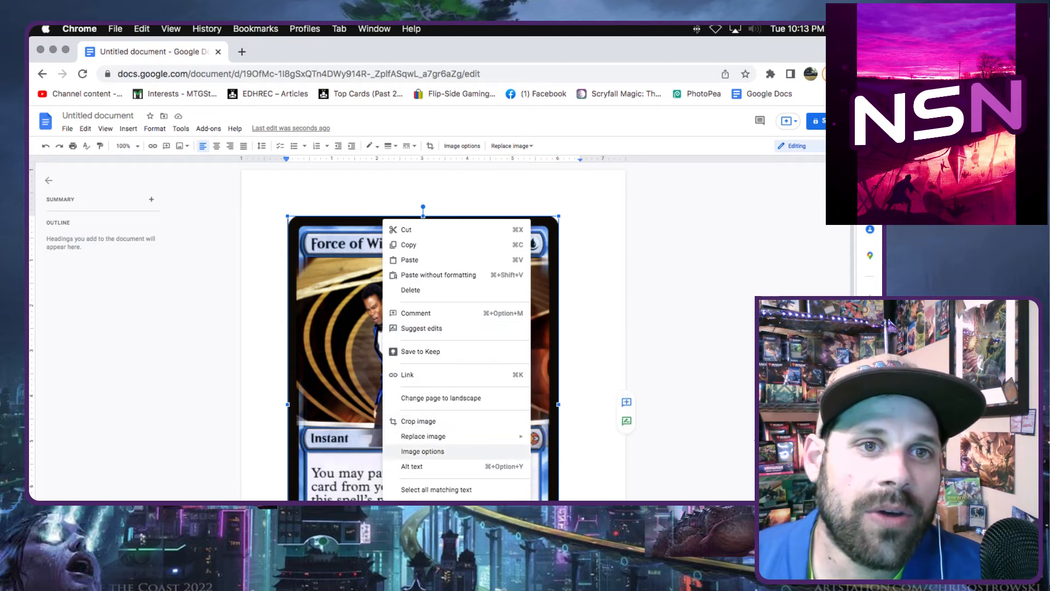
{"action": "left_click", "coordinate": [424, 451]}
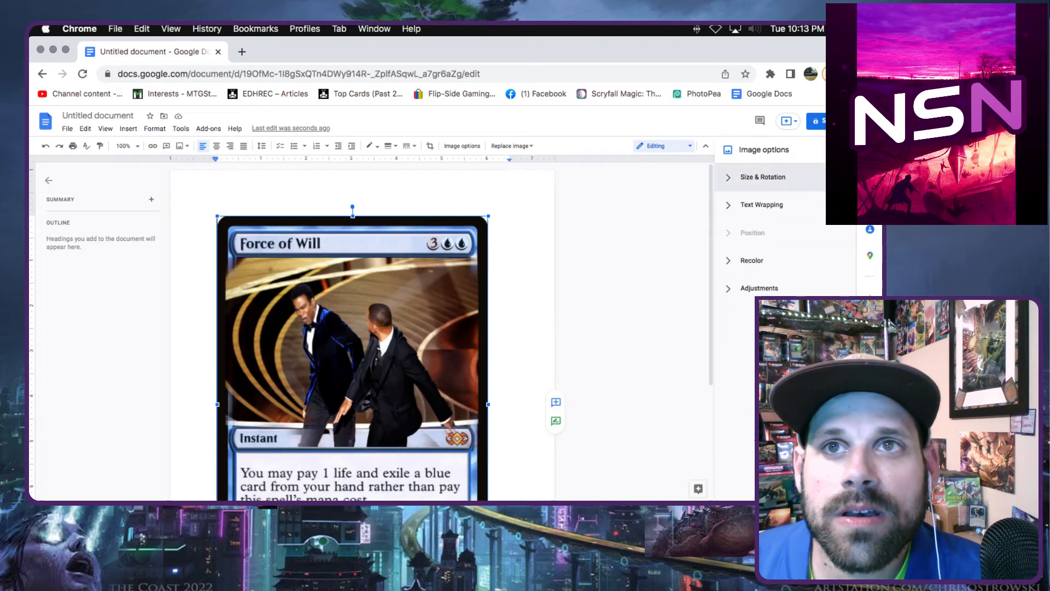
Step: Resize the inserted card image to 3.5 in high and, with the aspect ratio unlocked, 2.5 in wide
{"action": "left_click", "coordinate": [763, 177]}
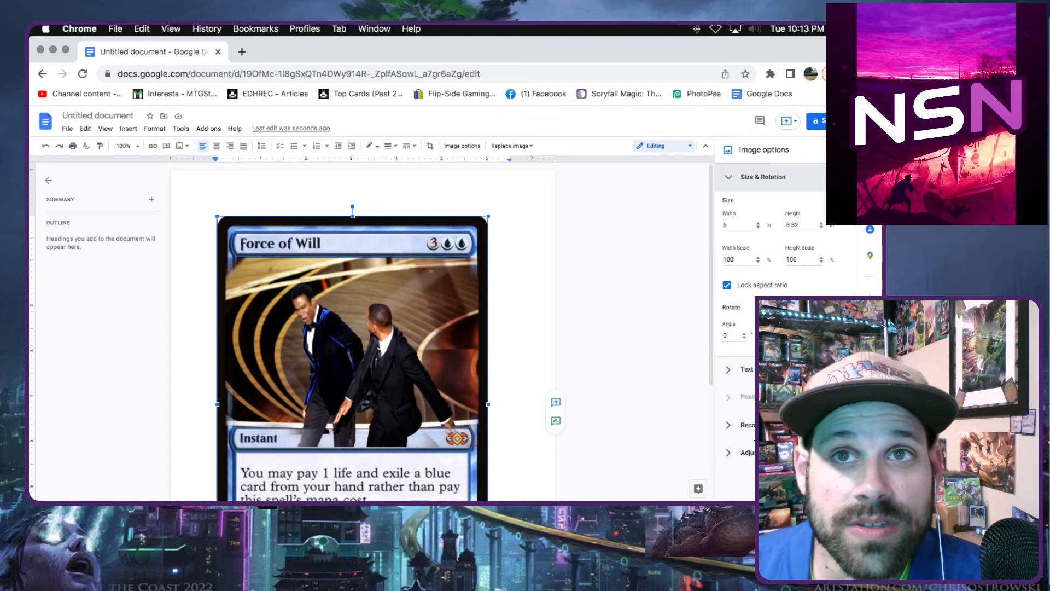
{"action": "left_click", "coordinate": [736, 225]}
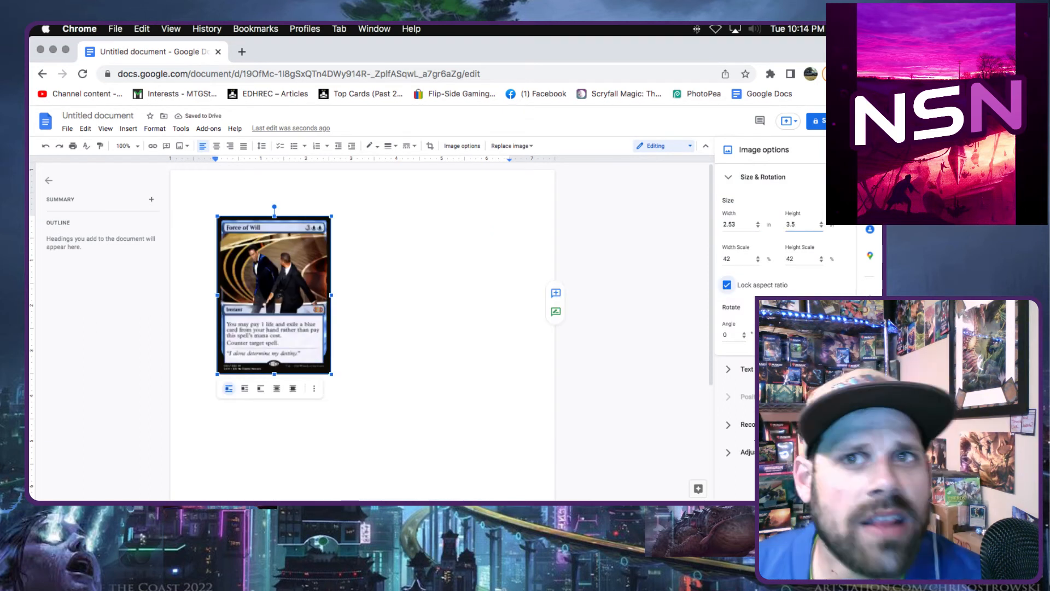
{"action": "left_click", "coordinate": [726, 285]}
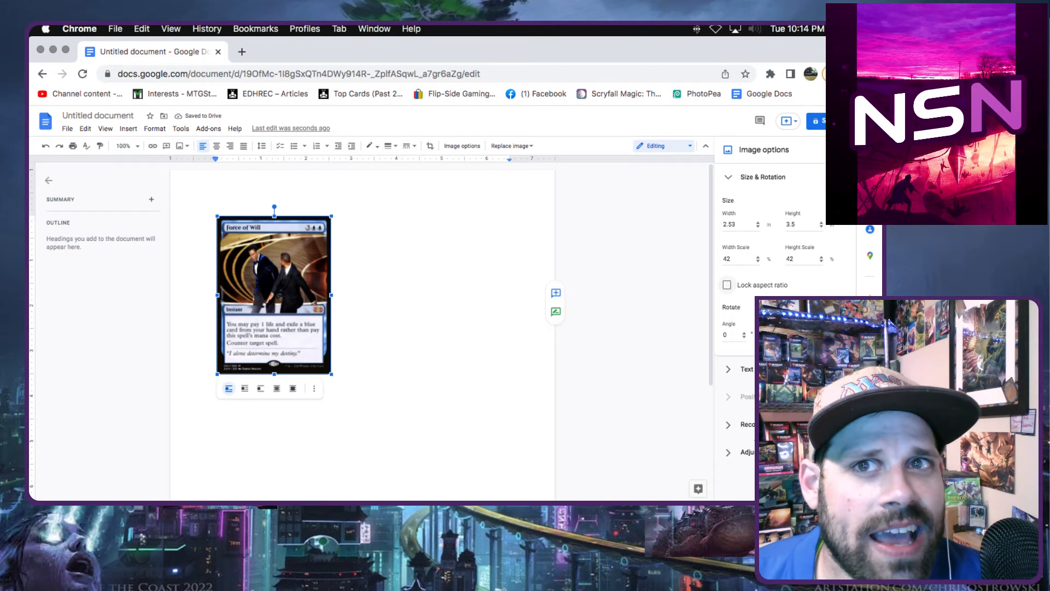
{"action": "left_click", "coordinate": [736, 225]}
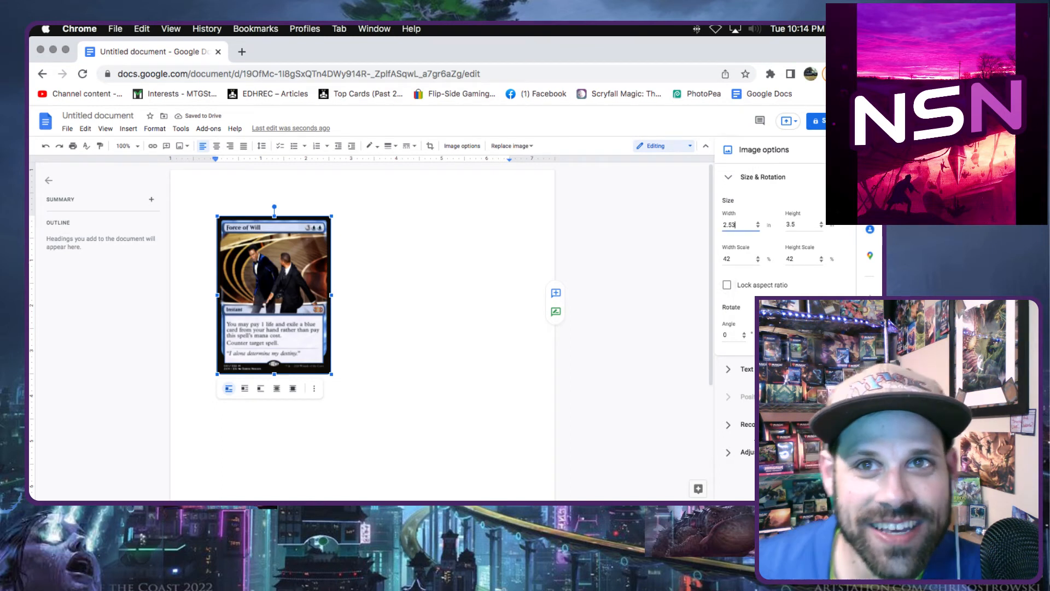
{"action": "key", "text": "BackSpace"}
{"action": "type", "text": "0"}
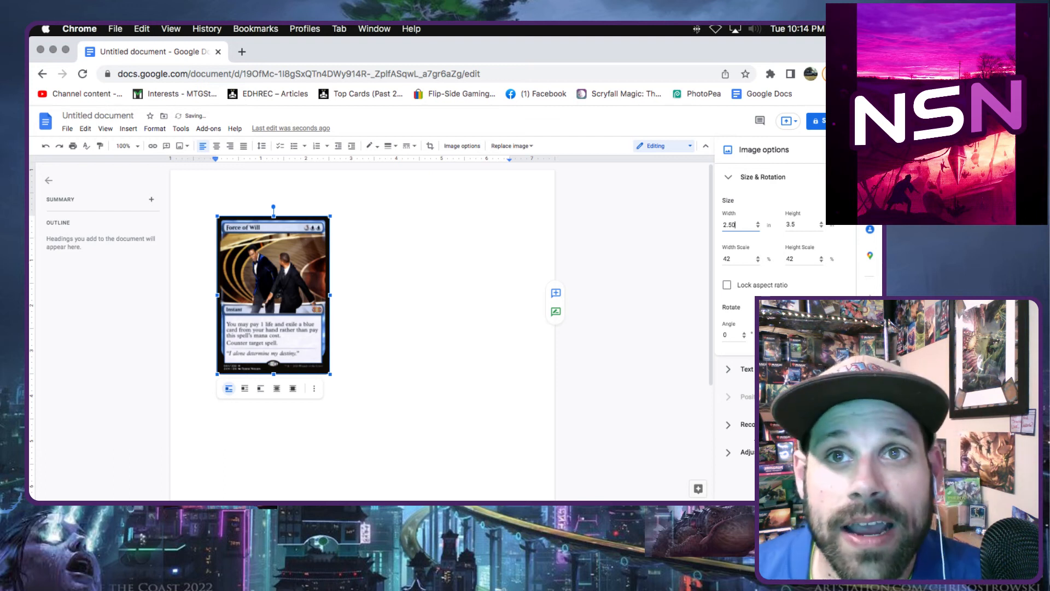
{"action": "key", "text": "Return"}
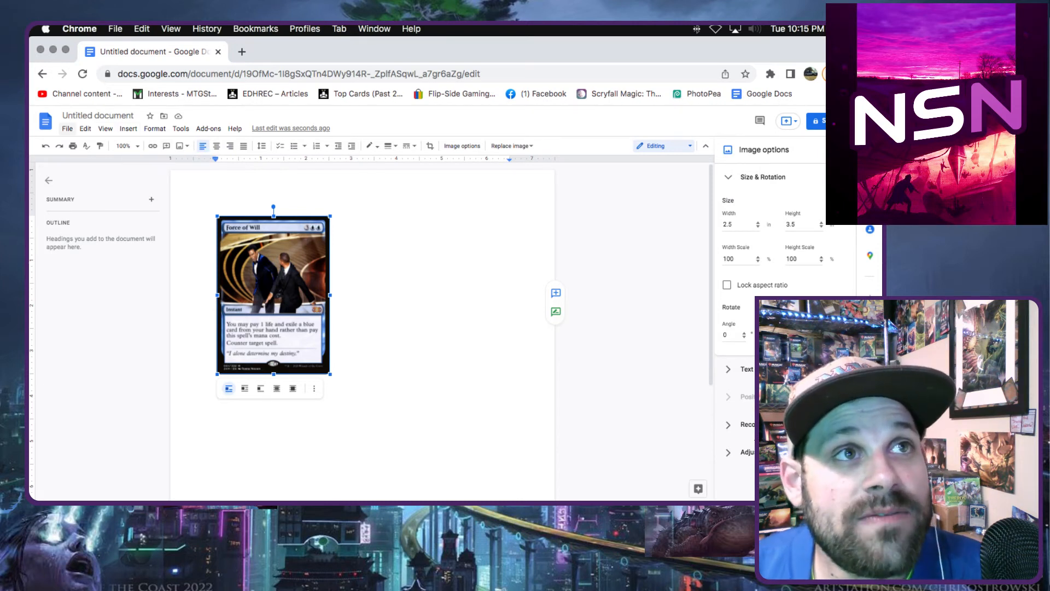
Step: Change the page orientation to landscape in the page setup
{"action": "left_click", "coordinate": [67, 128]}
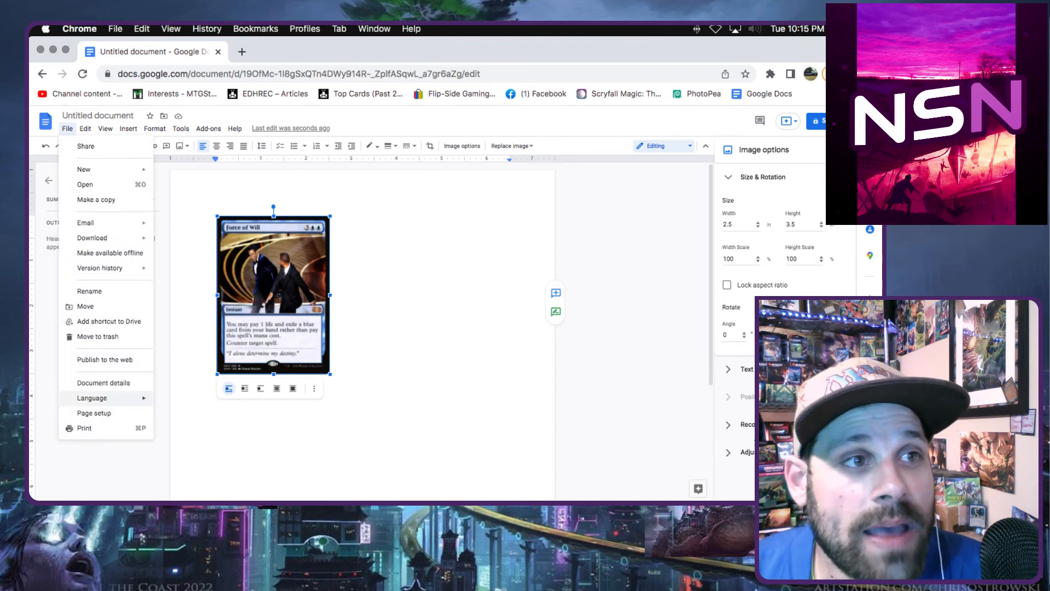
{"action": "left_click", "coordinate": [94, 412]}
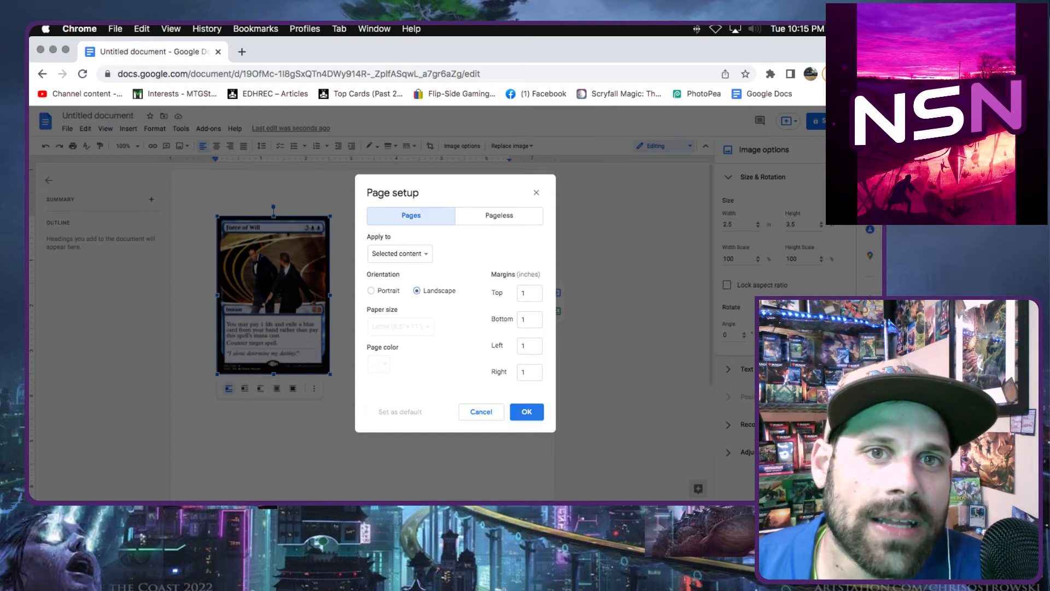
{"action": "key", "text": "Return"}
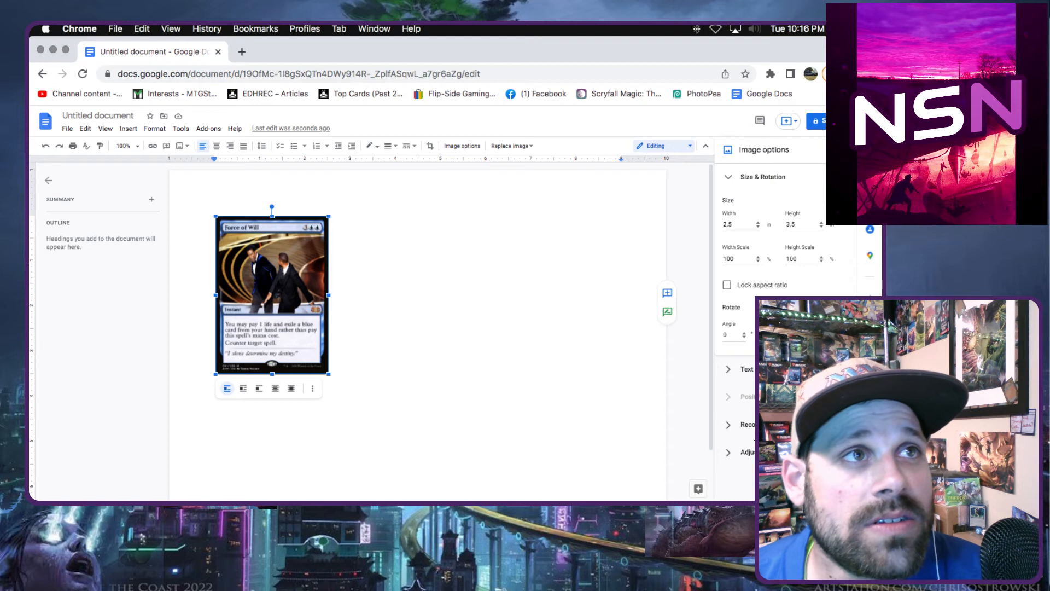
Step: Set all four page margins to .25 inches in the page setup
{"action": "left_click", "coordinate": [67, 129]}
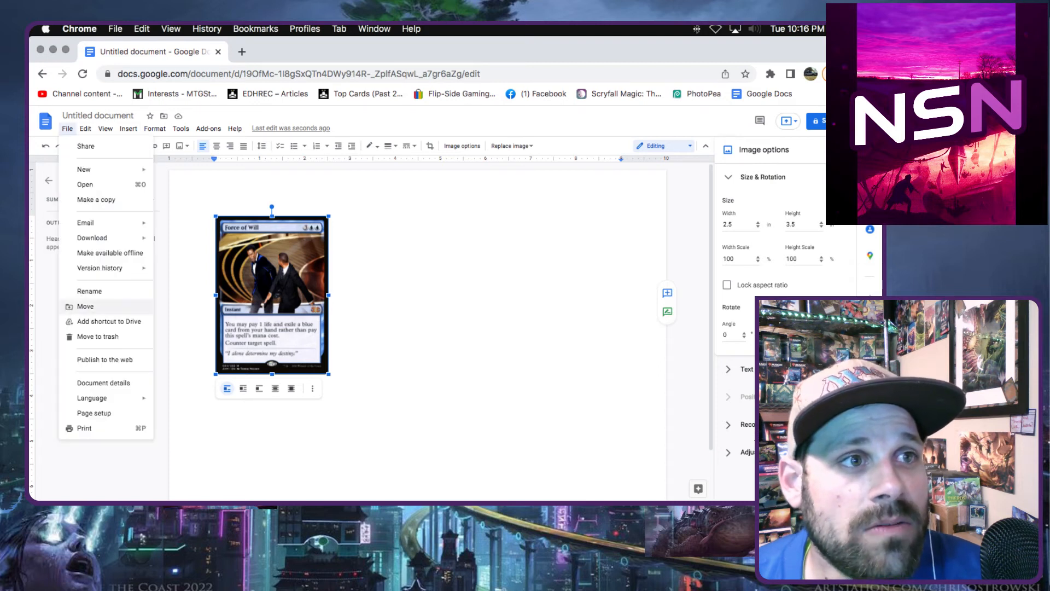
{"action": "left_click", "coordinate": [94, 413]}
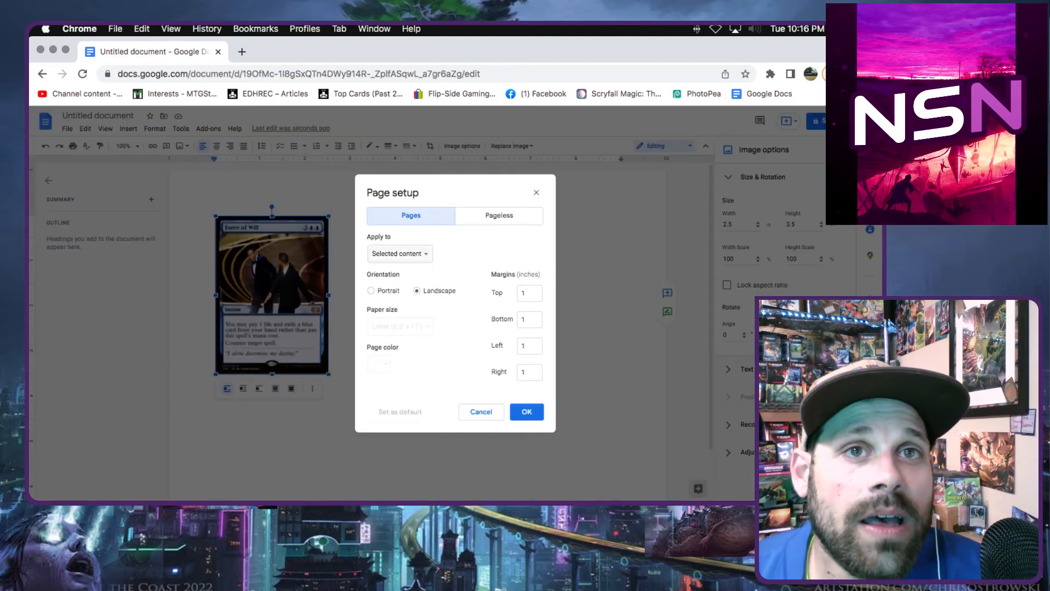
{"action": "left_click", "coordinate": [529, 293]}
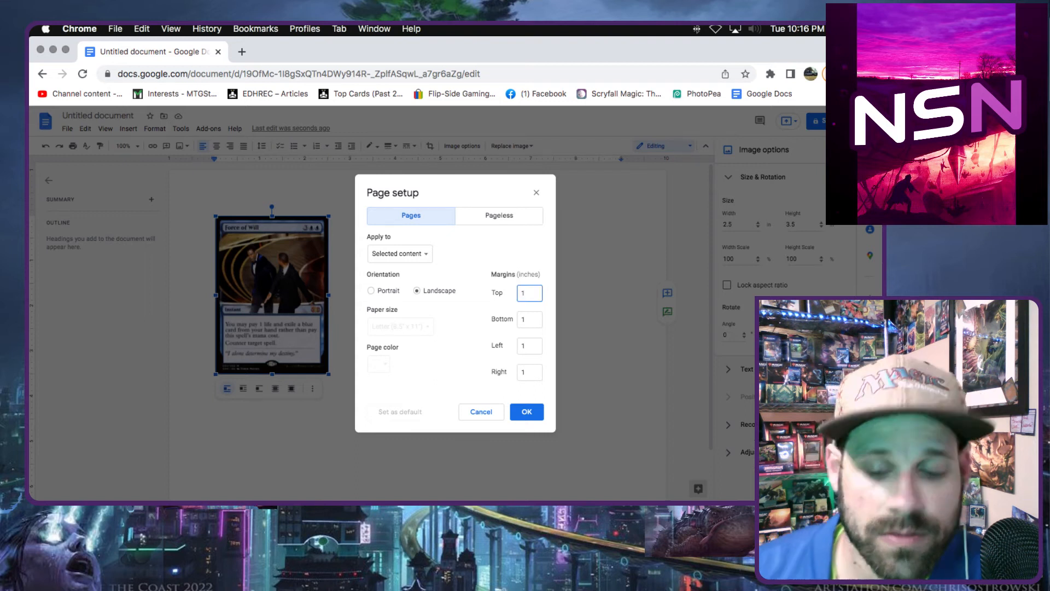
{"action": "key", "text": "BackSpace"}
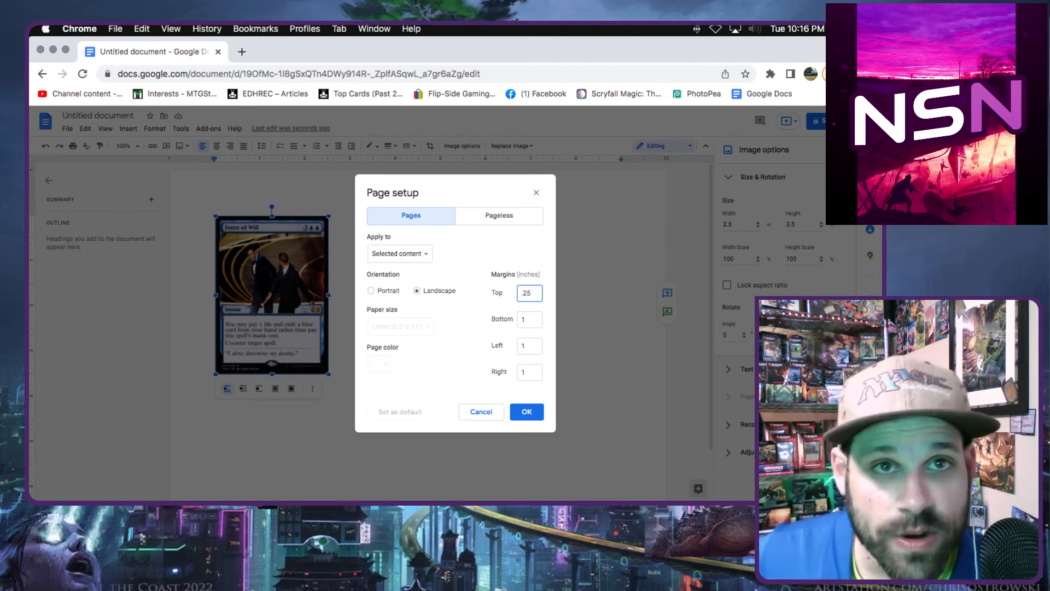
{"action": "type", "text": ".25"}
{"action": "right_click", "coordinate": [526, 293]}
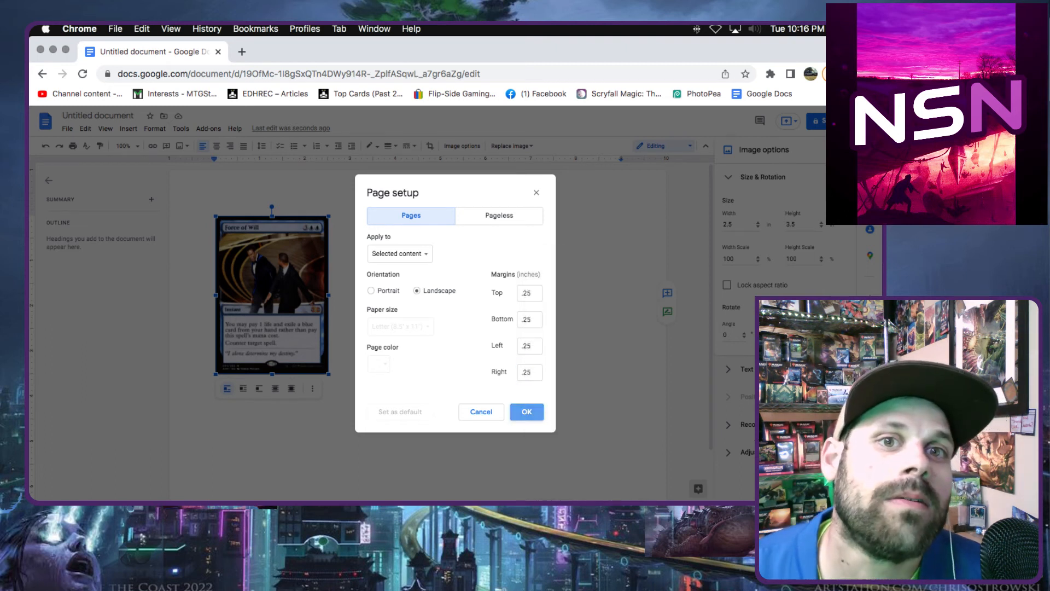
{"action": "key", "text": "Return"}
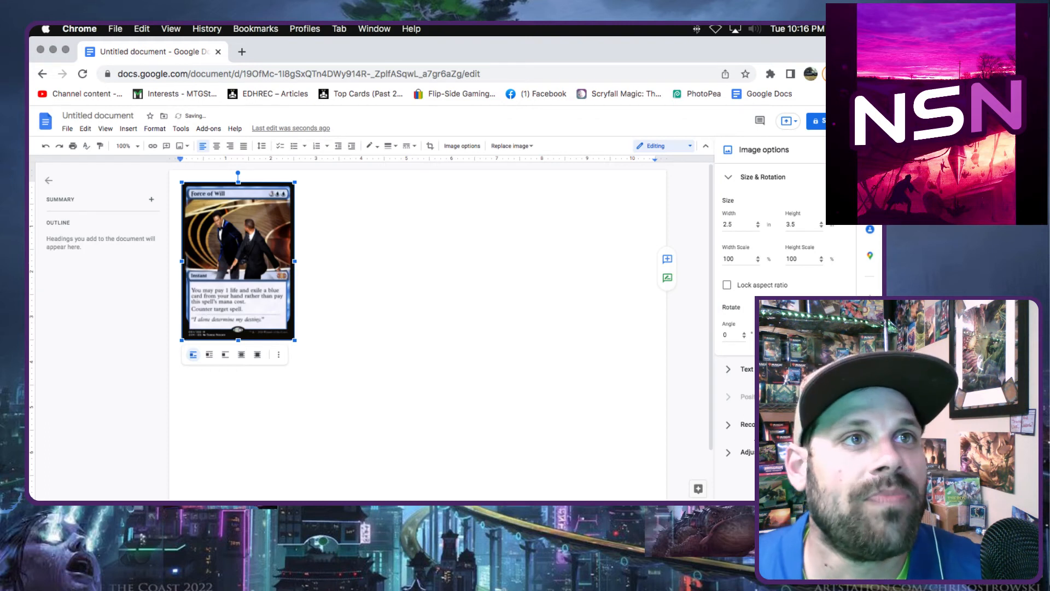
Step: Copy the resized card image and paste it beside the original until the first row holds four cards
{"action": "right_click", "coordinate": [232, 220]}
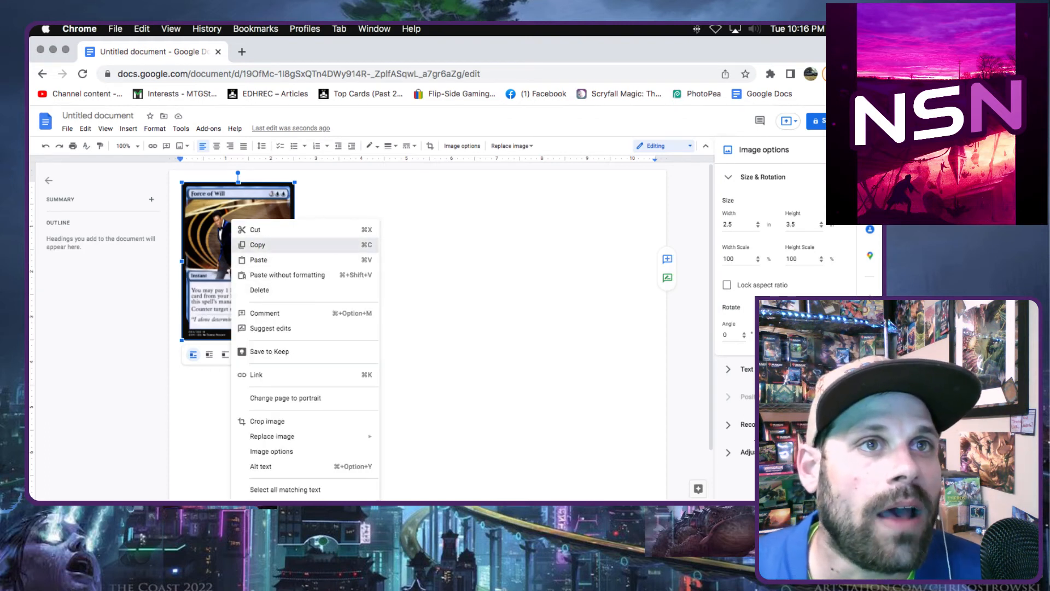
{"action": "left_click", "coordinate": [257, 244]}
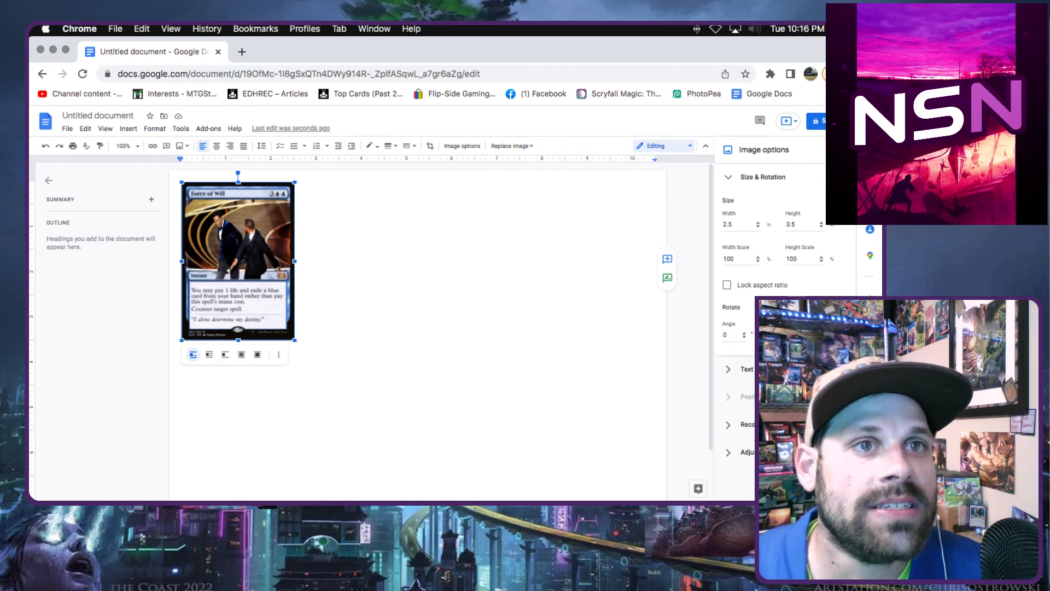
{"action": "left_click", "coordinate": [316, 336]}
{"action": "right_click", "coordinate": [316, 336]}
{"action": "left_click", "coordinate": [343, 194]}
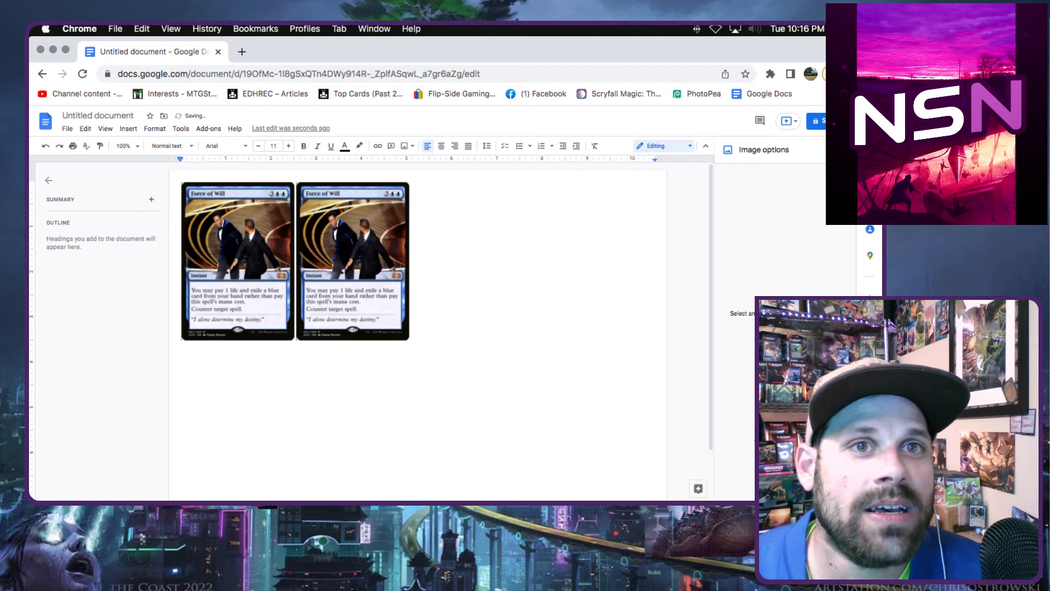
{"action": "right_click", "coordinate": [427, 338]}
{"action": "left_click", "coordinate": [453, 196]}
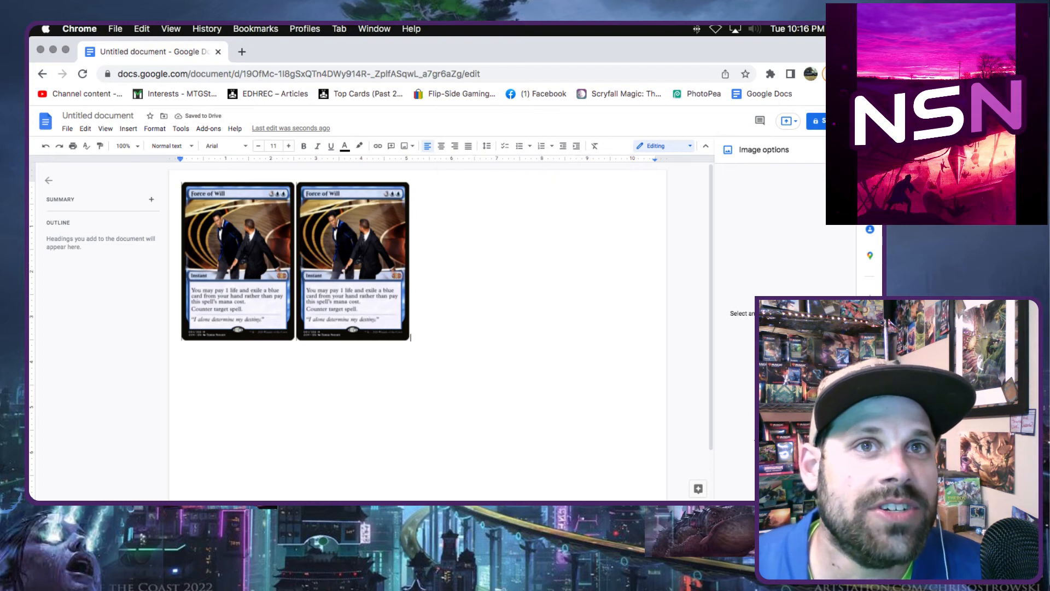
{"action": "right_click", "coordinate": [541, 337]}
{"action": "left_click", "coordinate": [569, 194]}
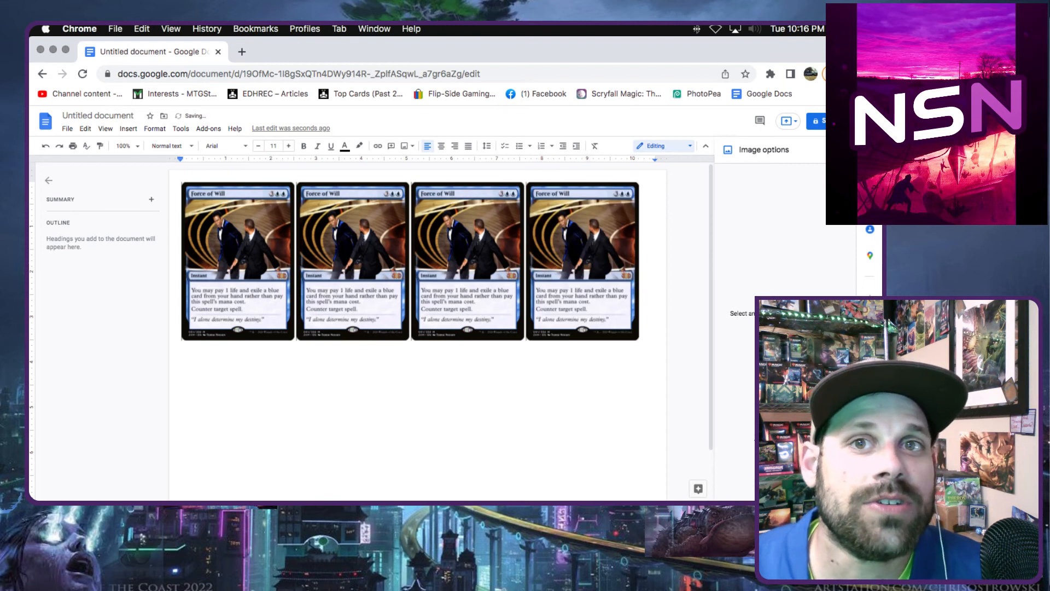
Step: Paste four more copies of the card image to fill a second row beneath the first
{"action": "right_click", "coordinate": [651, 338]}
{"action": "left_click", "coordinate": [678, 196]}
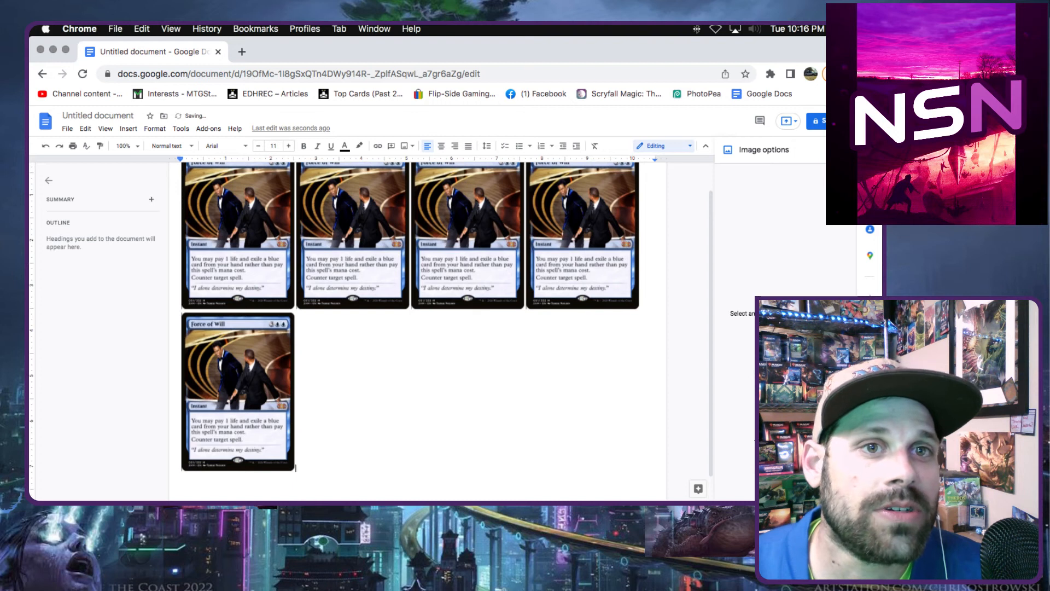
{"action": "right_click", "coordinate": [410, 465]}
{"action": "left_click", "coordinate": [422, 312]}
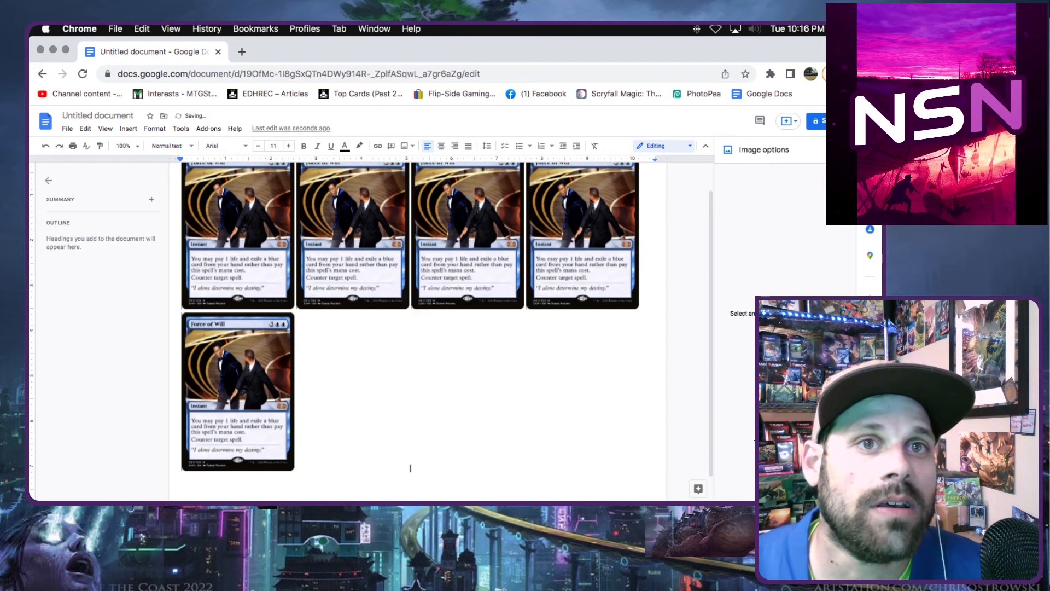
{"action": "right_click", "coordinate": [503, 270]}
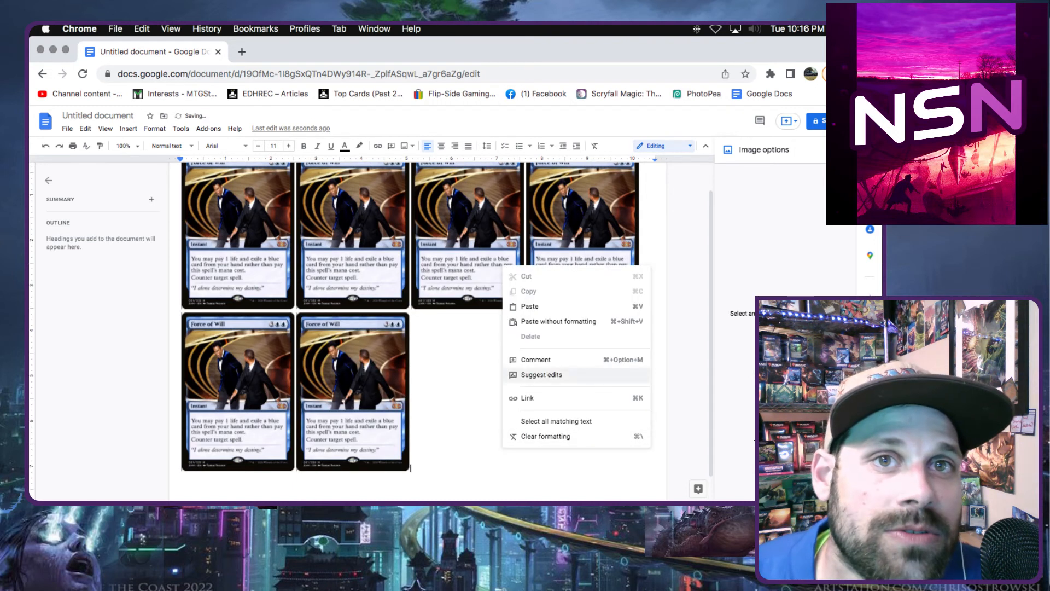
{"action": "left_click", "coordinate": [529, 306]}
{"action": "key", "text": "super+v"}
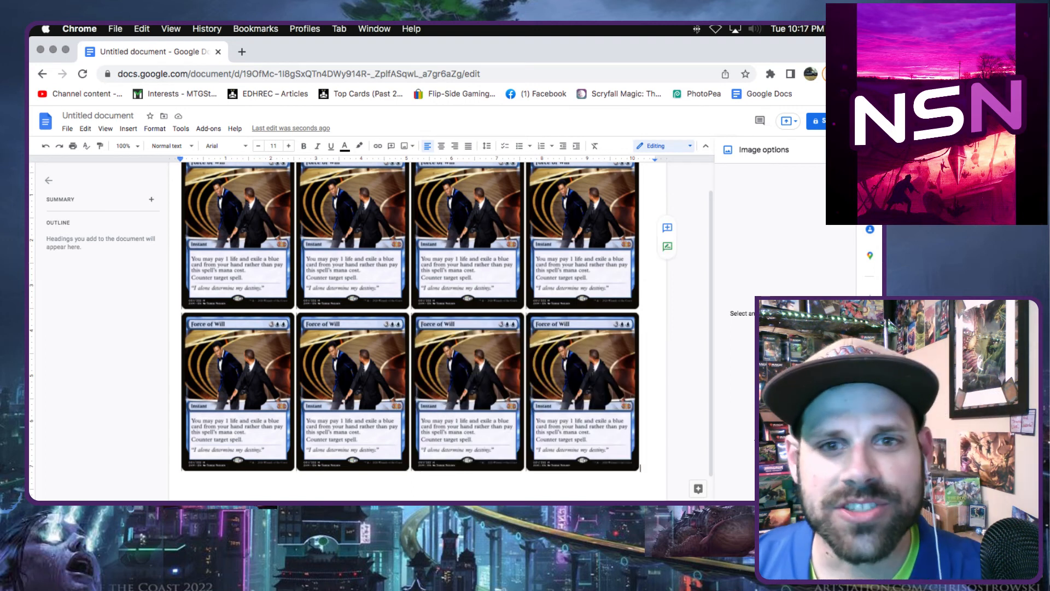